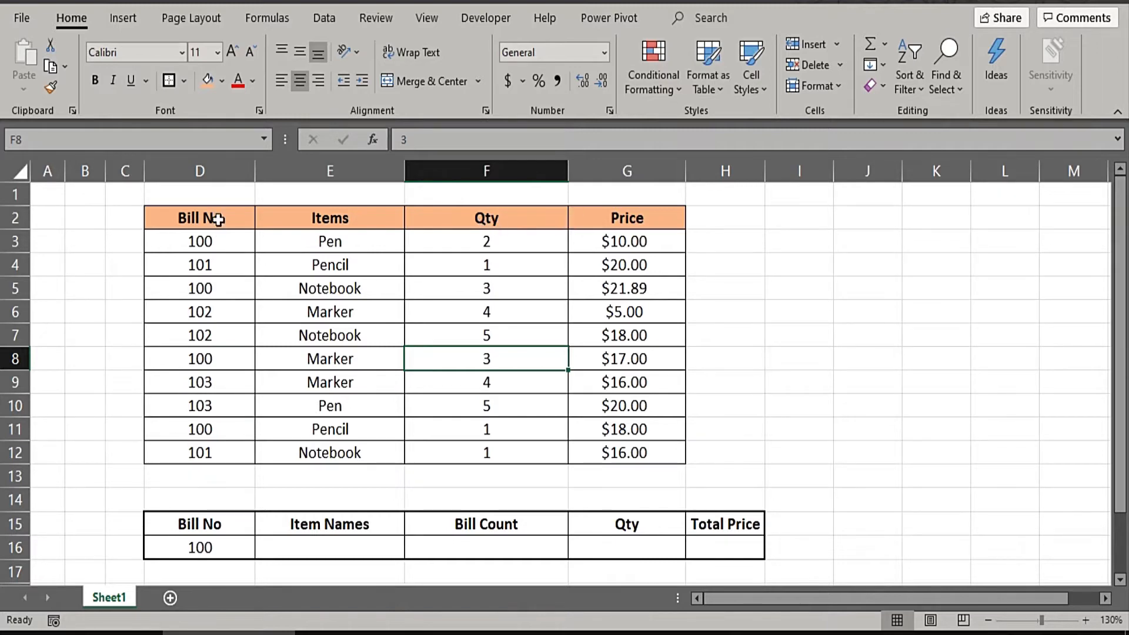
Examine the columns of the bill table in D2:G12 and the headings of the summary table in D15:H16.
{"action": "left_click_drag", "start_coordinate": [219, 217], "coordinate": [672, 453]}
{"action": "left_click", "coordinate": [754, 421]}
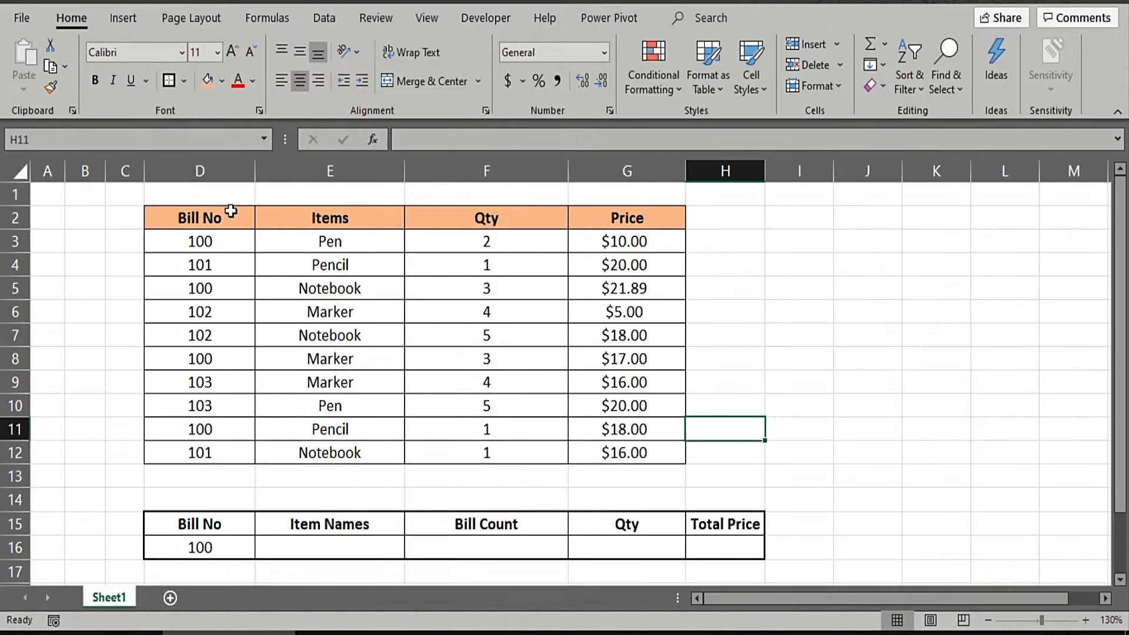
{"action": "left_click", "coordinate": [235, 215]}
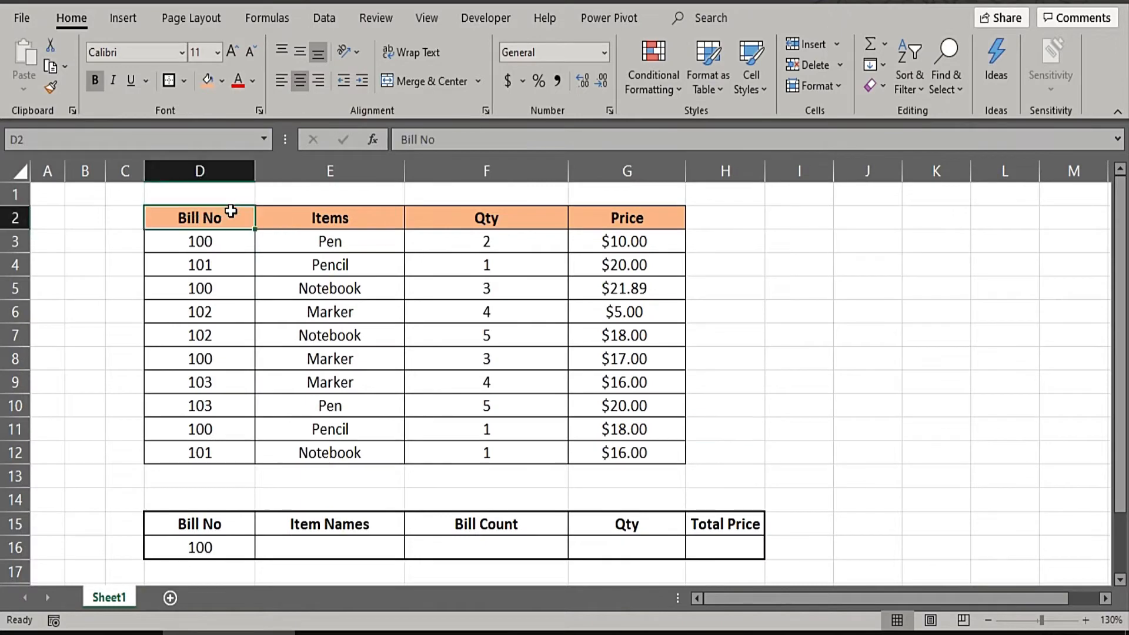
{"action": "left_click", "coordinate": [351, 213]}
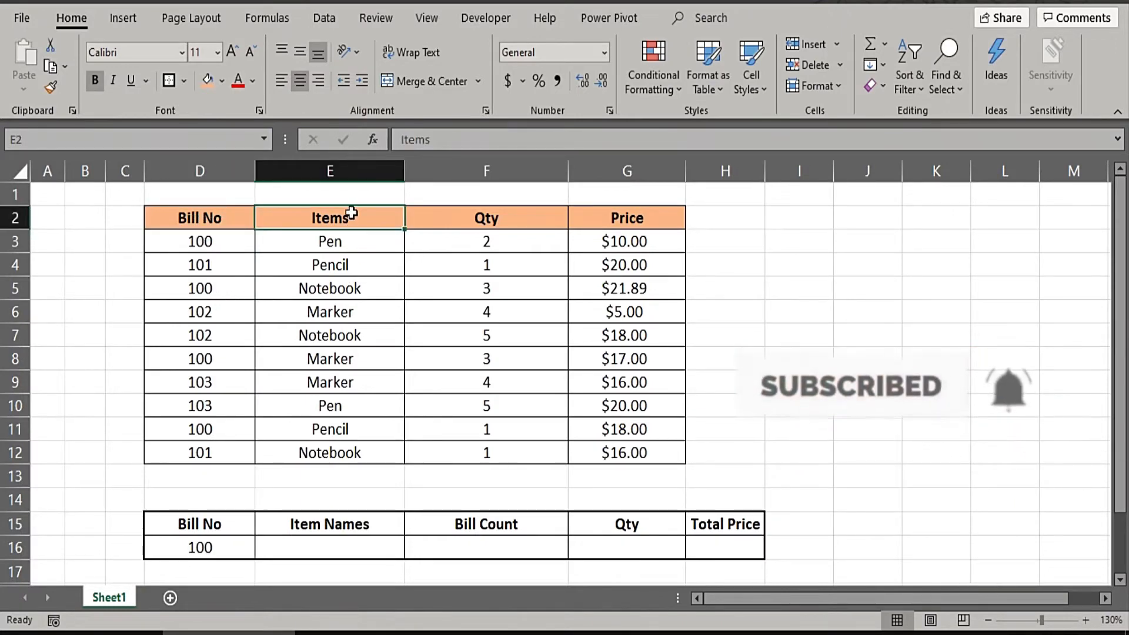
{"action": "left_click", "coordinate": [467, 218]}
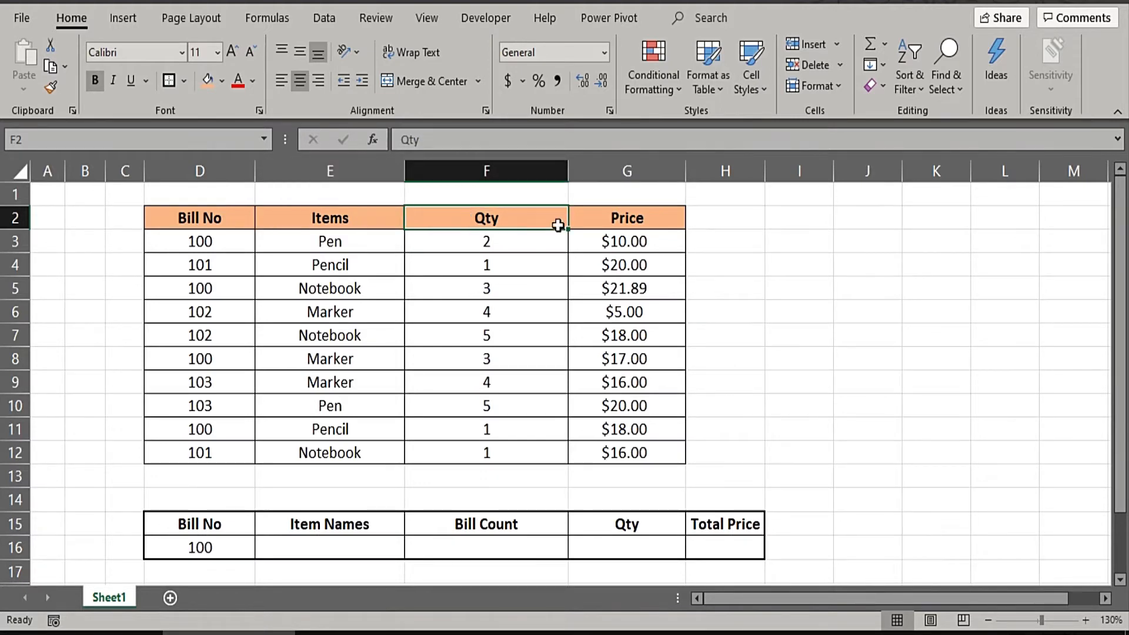
{"action": "left_click", "coordinate": [597, 217]}
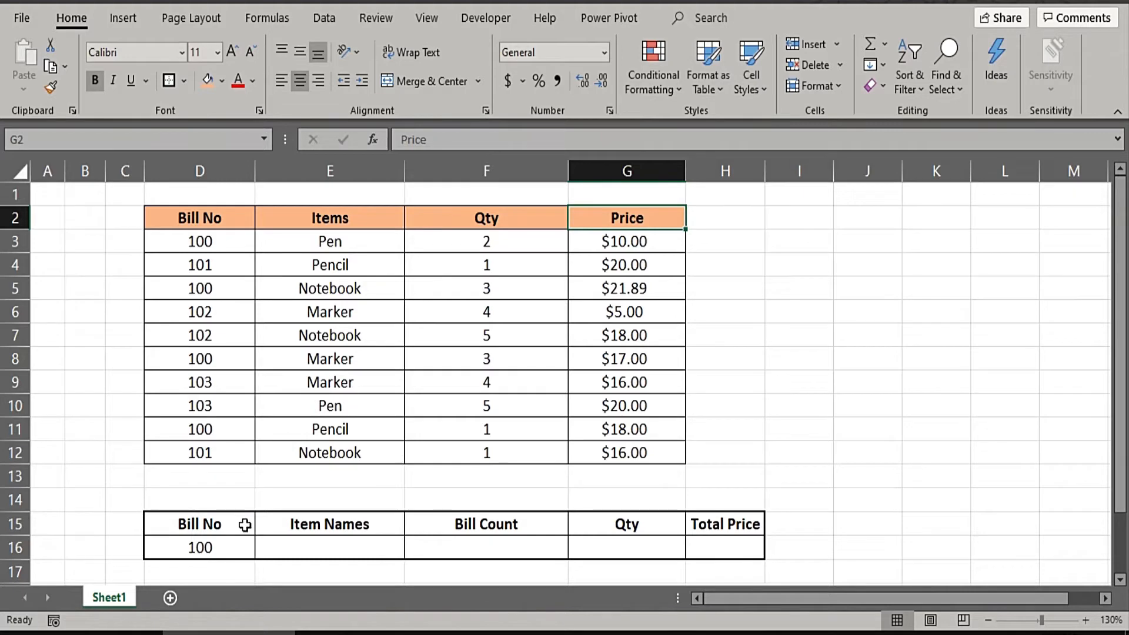
{"action": "left_click_drag", "start_coordinate": [242, 522], "coordinate": [705, 545]}
{"action": "mouse_move", "coordinate": [361, 633]}
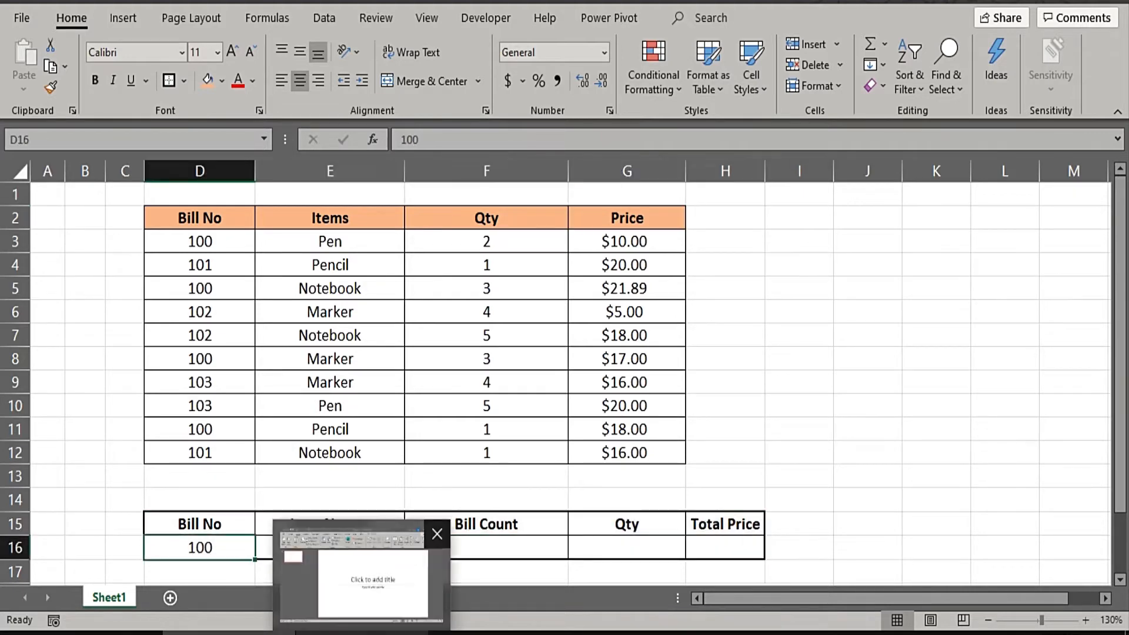
{"action": "left_click", "coordinate": [882, 412]}
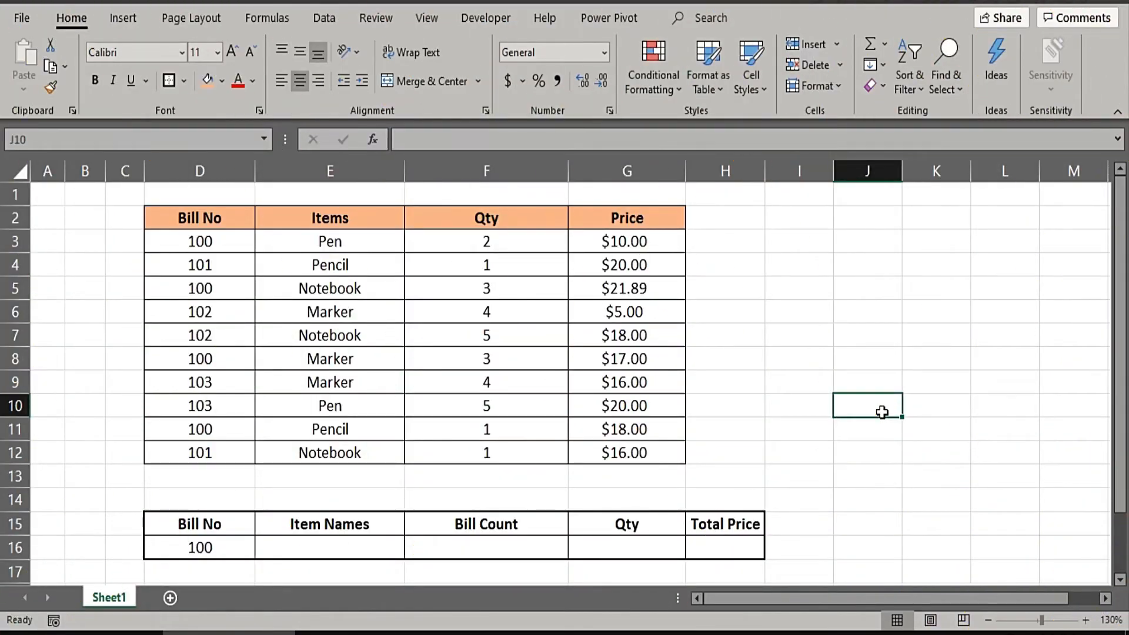
{"action": "left_click", "coordinate": [733, 527]}
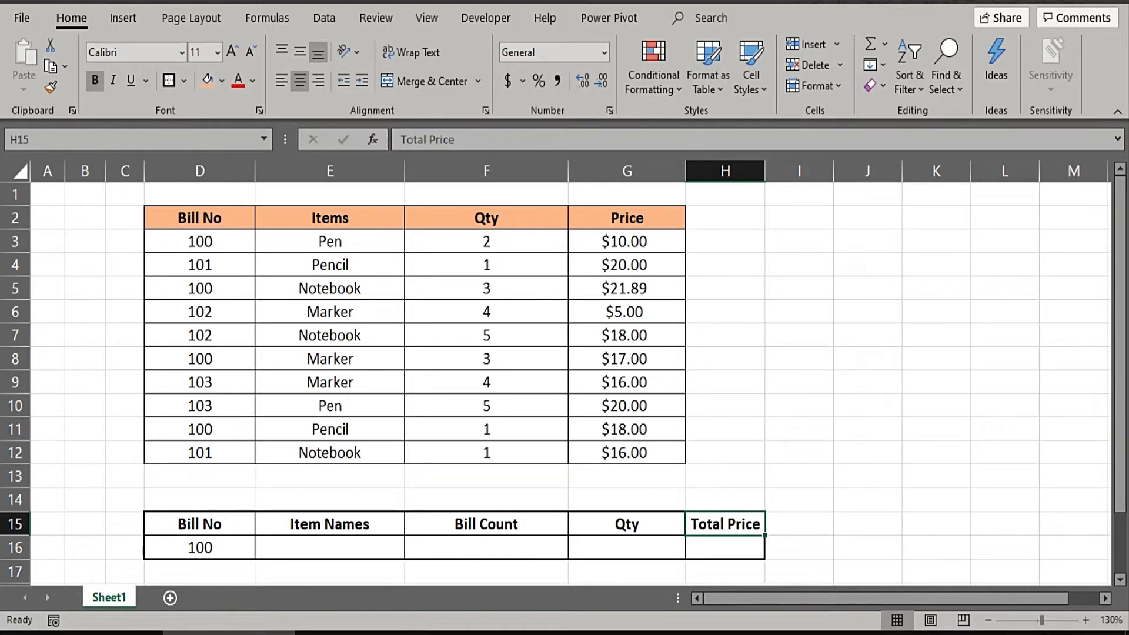
{"action": "left_click", "coordinate": [642, 523]}
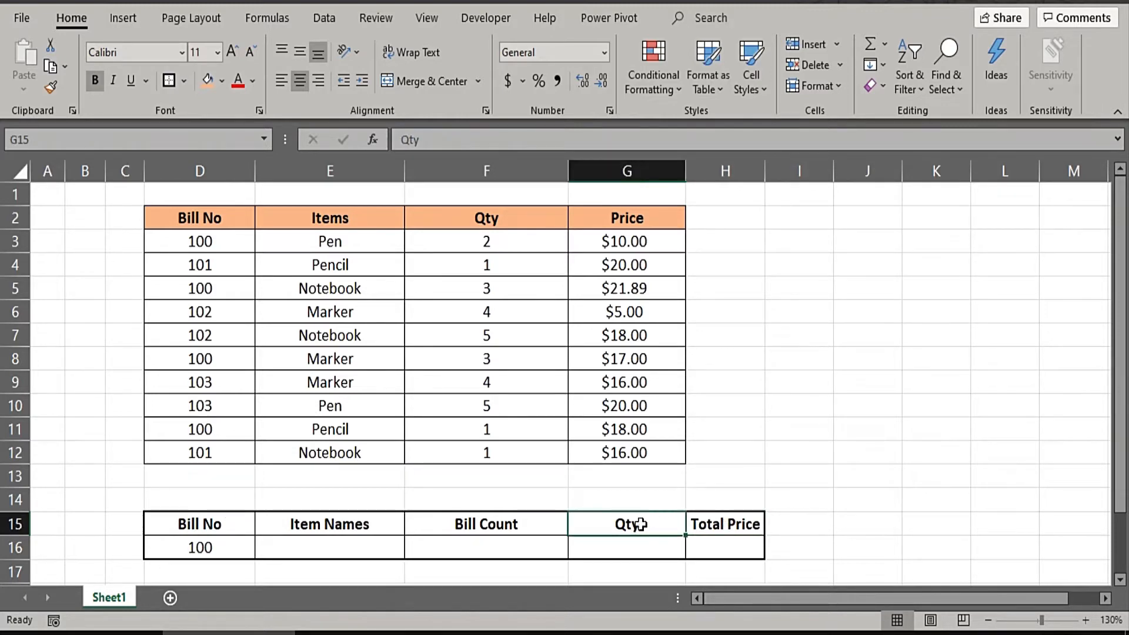
{"action": "left_click", "coordinate": [533, 525]}
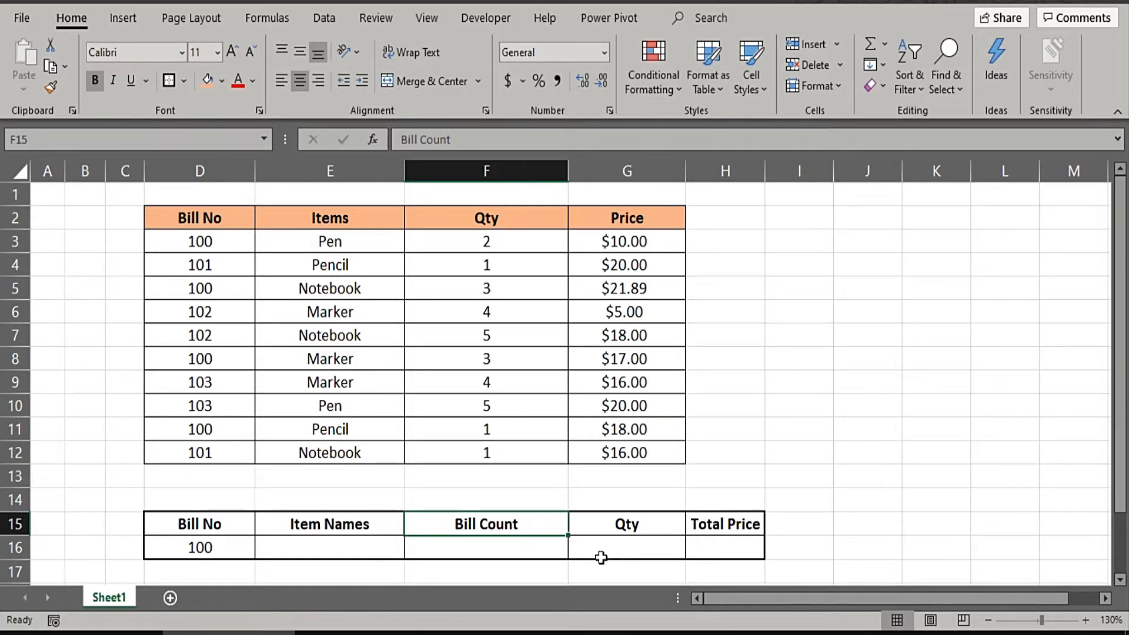
{"action": "left_click", "coordinate": [346, 544]}
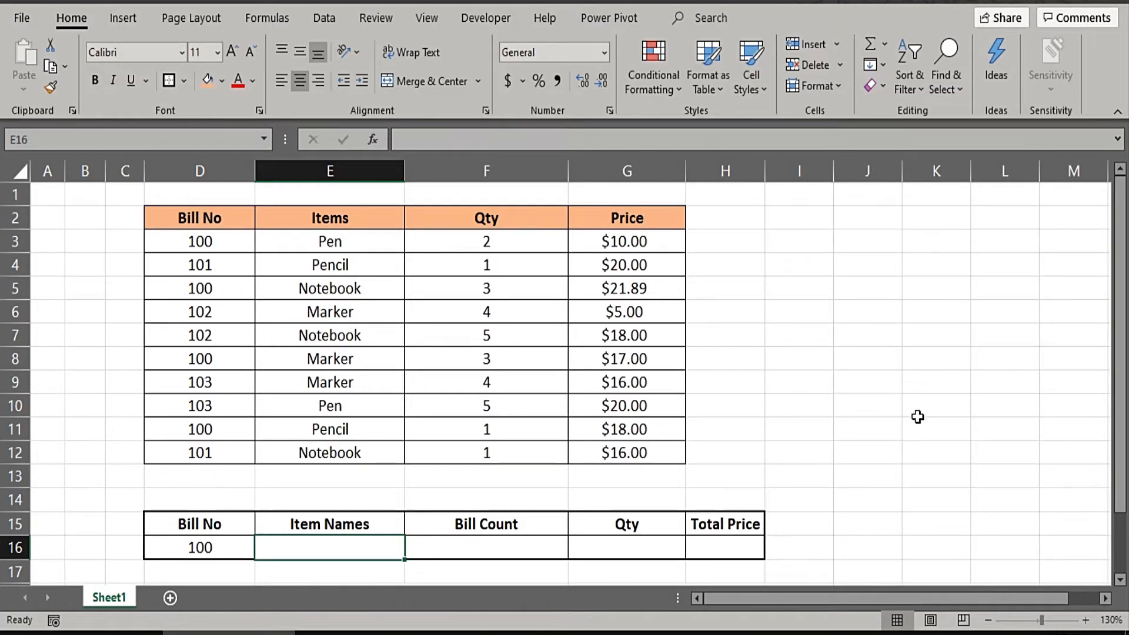
Total the prices for the chosen bill number in H16 with =SUMIF(D3:D12,D16,G3:G12).
{"action": "left_click", "coordinate": [732, 538]}
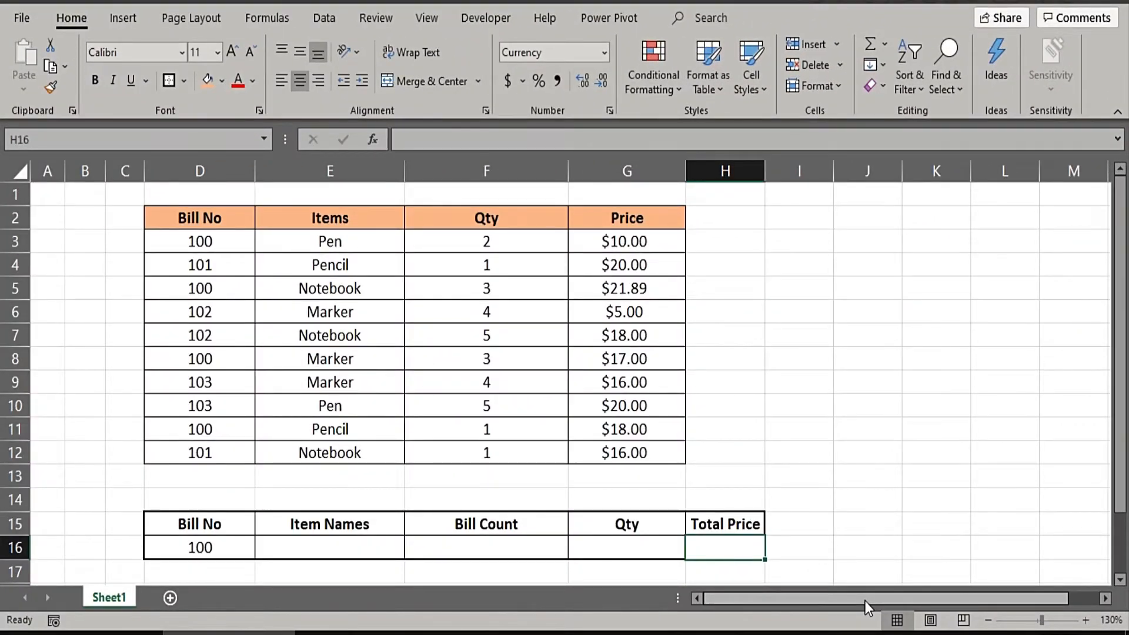
{"action": "type", "text": "="}
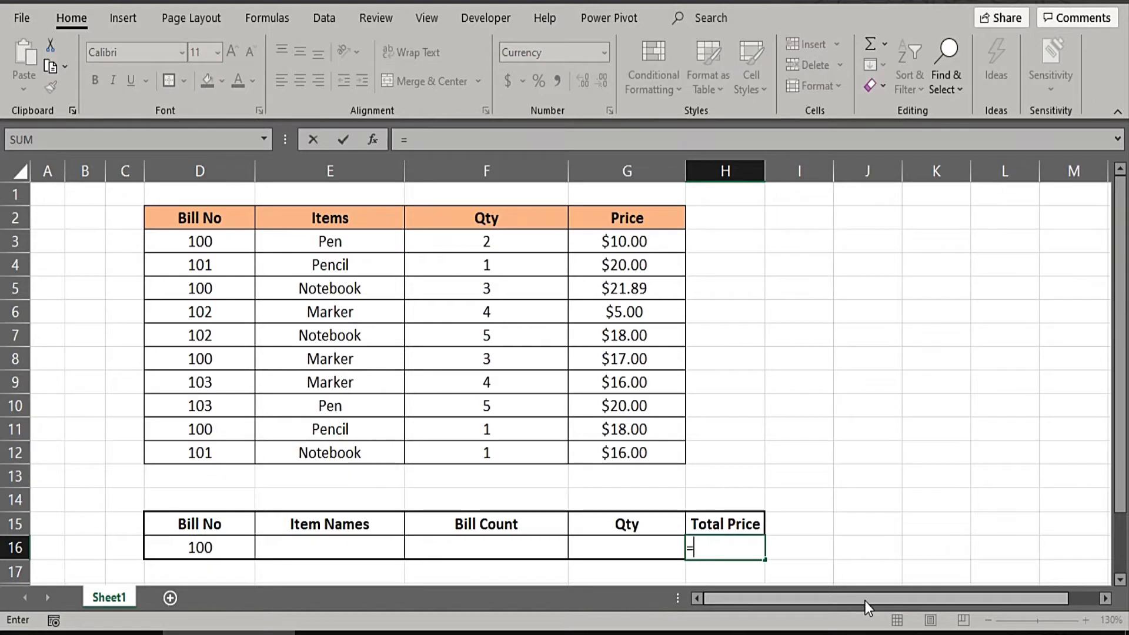
{"action": "type", "text": "sumif"}
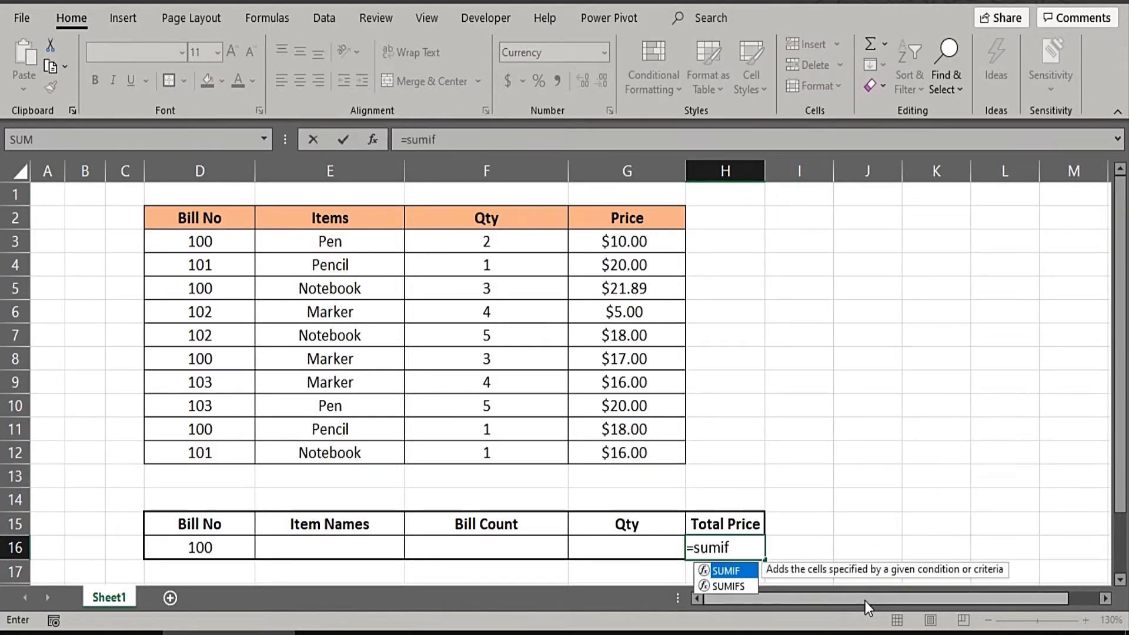
{"action": "type", "text": "("}
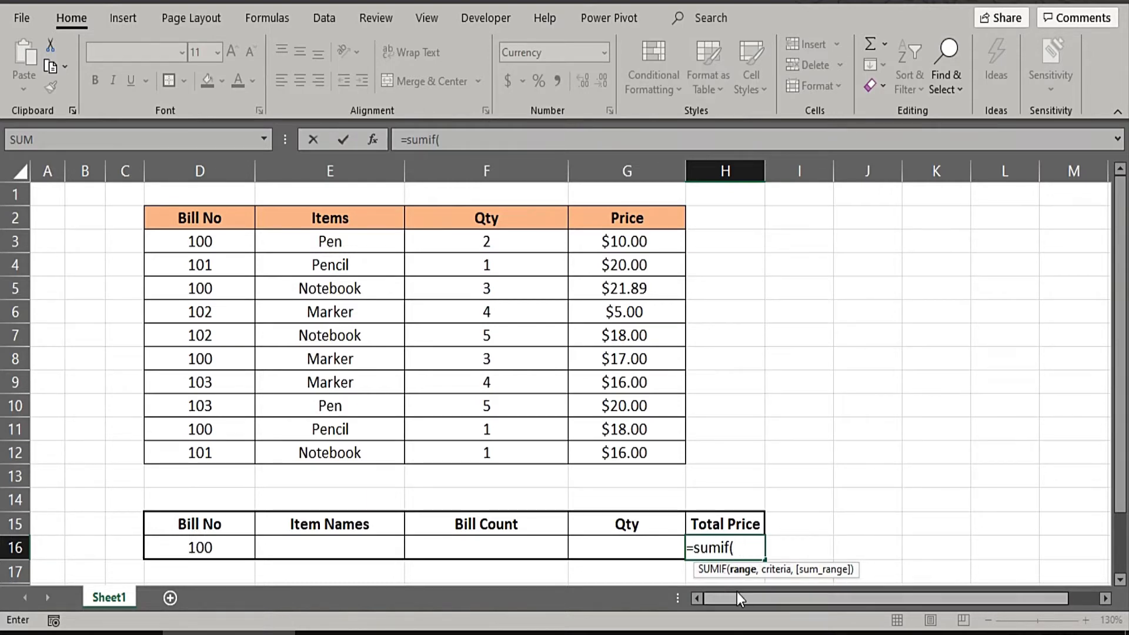
{"action": "left_click_drag", "start_coordinate": [209, 238], "coordinate": [220, 458]}
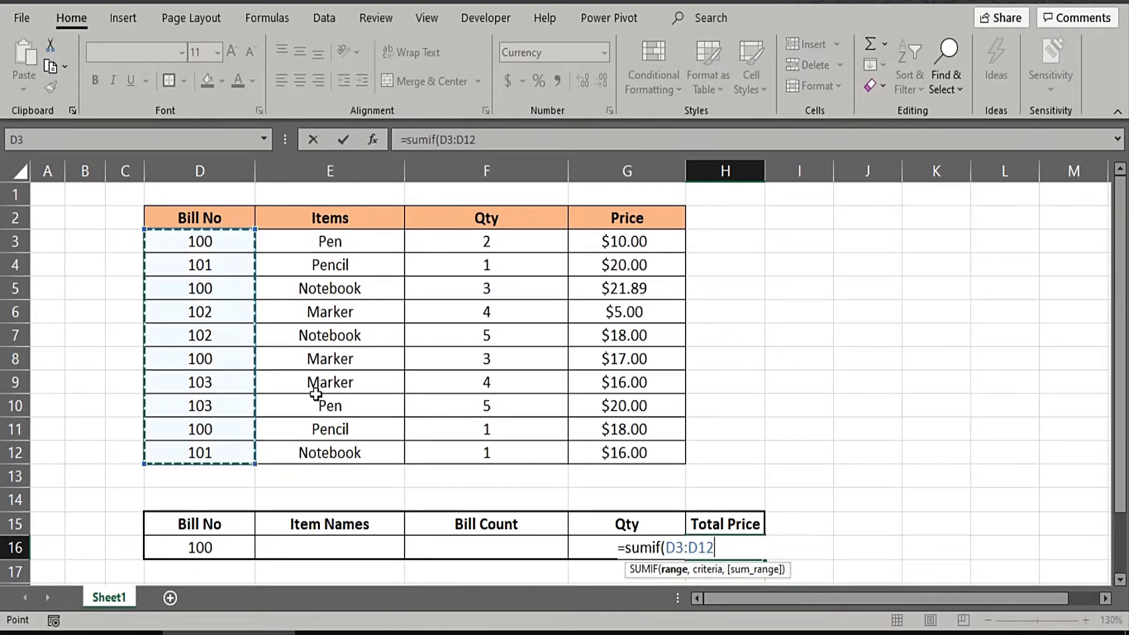
{"action": "type", "text": ","}
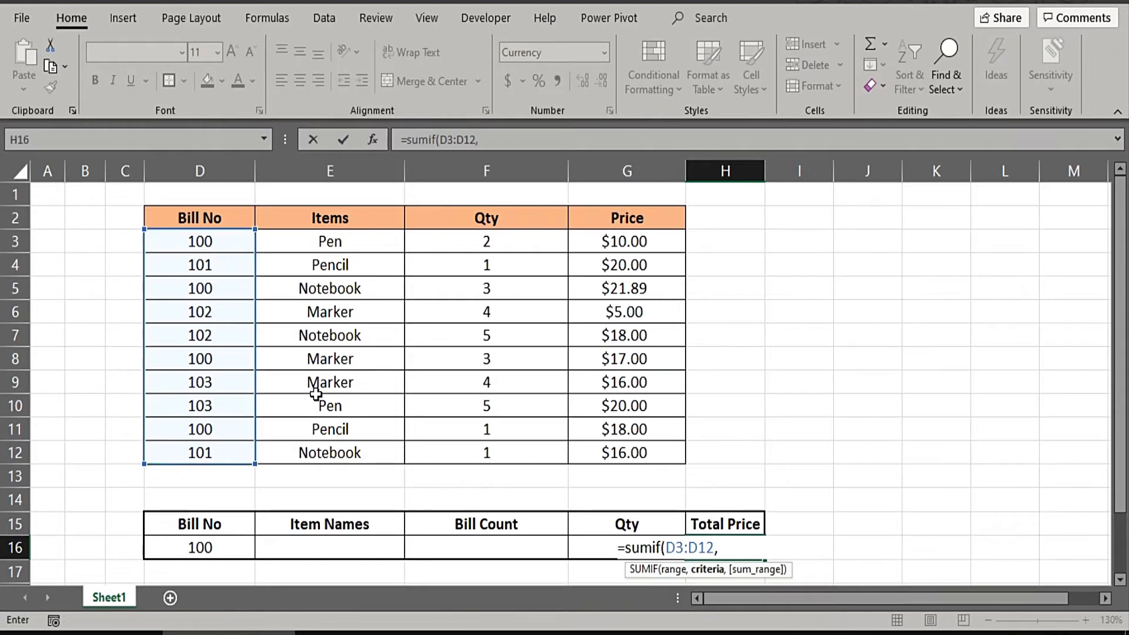
{"action": "left_click", "coordinate": [228, 542]}
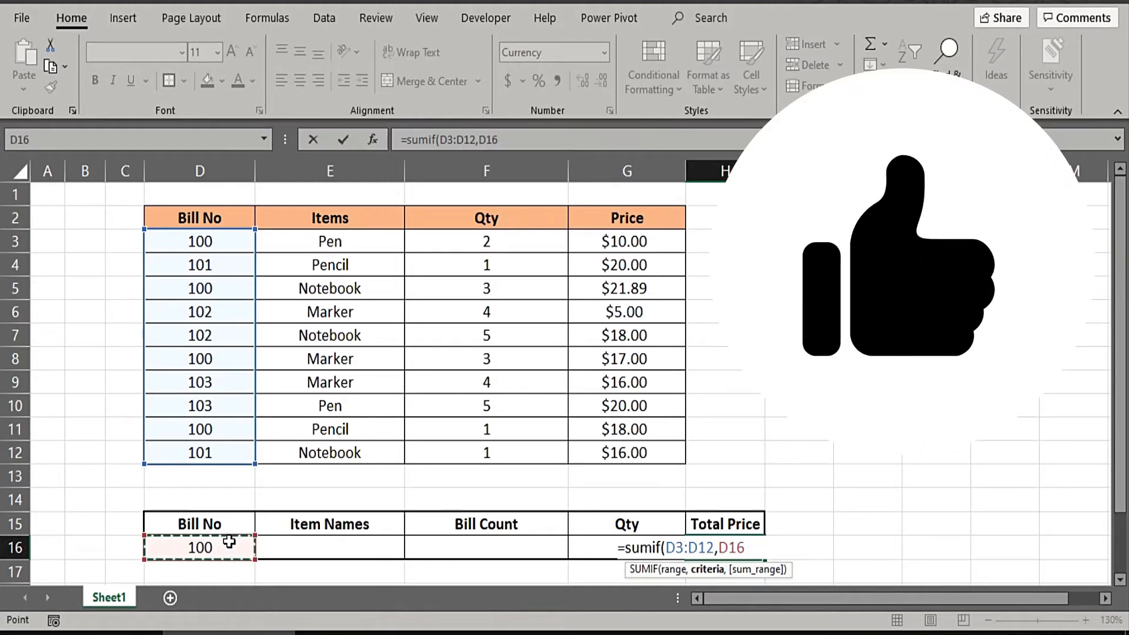
{"action": "type", "text": ","}
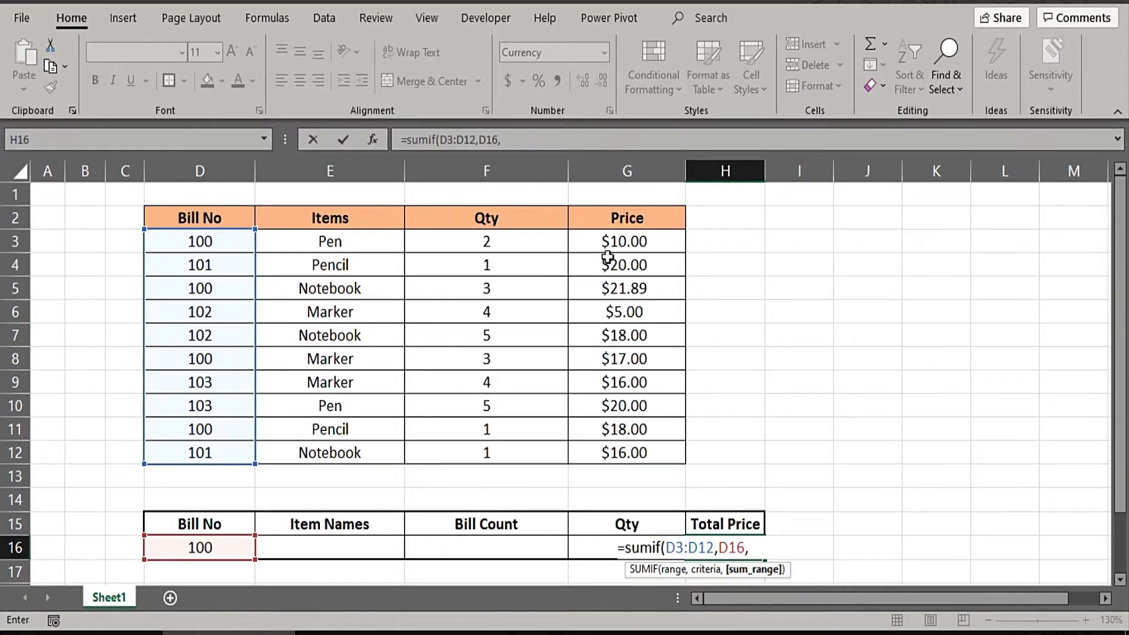
{"action": "left_click_drag", "start_coordinate": [607, 243], "coordinate": [631, 453]}
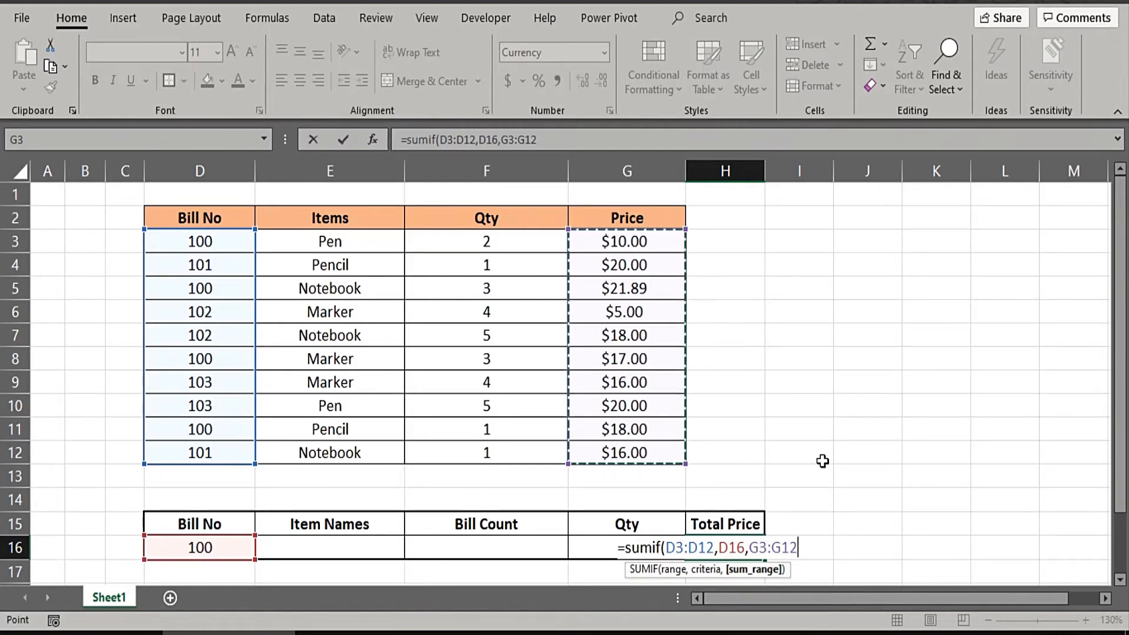
{"action": "type", "text": ")"}
{"action": "key", "text": "Return"}
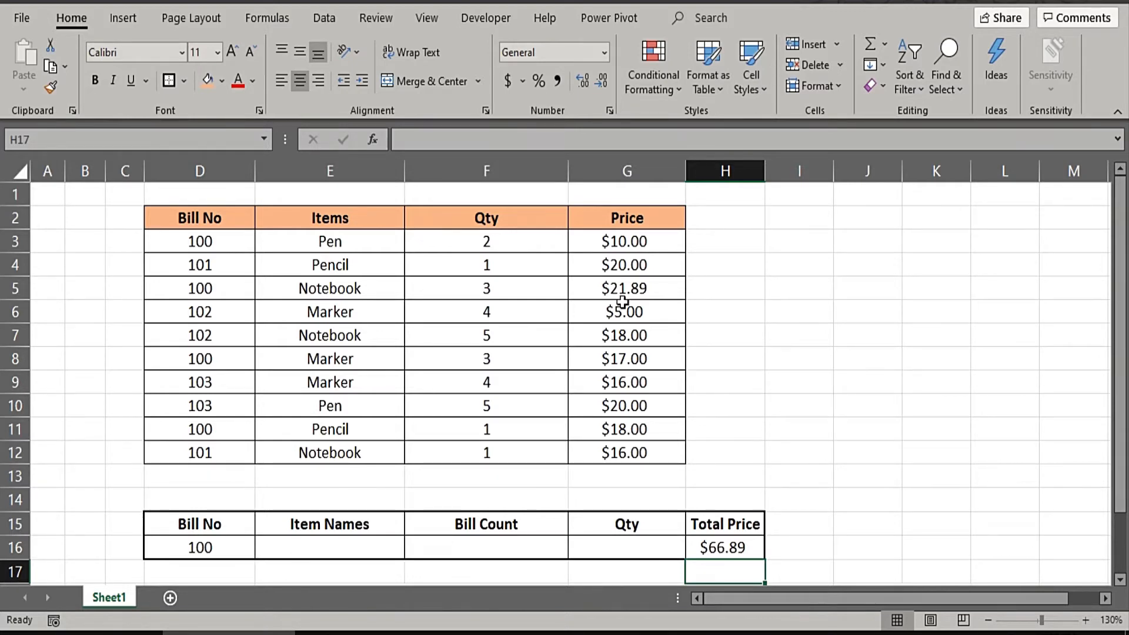
Change the summary table's bill number in D16 to 101 to test the total price formula.
{"action": "left_click_drag", "start_coordinate": [645, 239], "coordinate": [637, 285]}
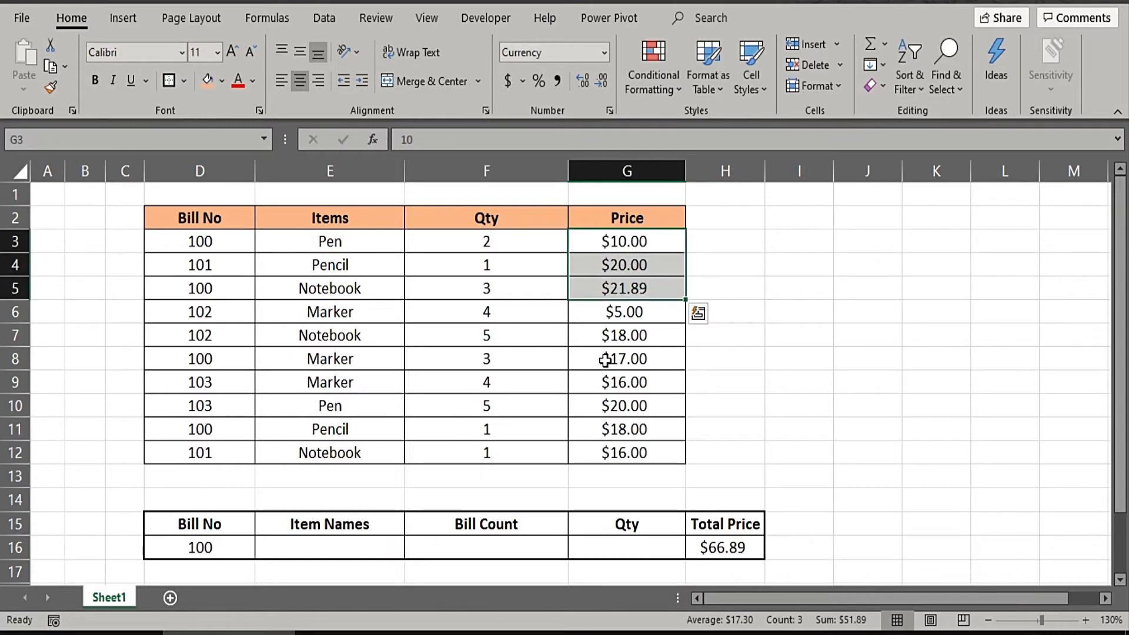
{"action": "left_click", "coordinate": [227, 541]}
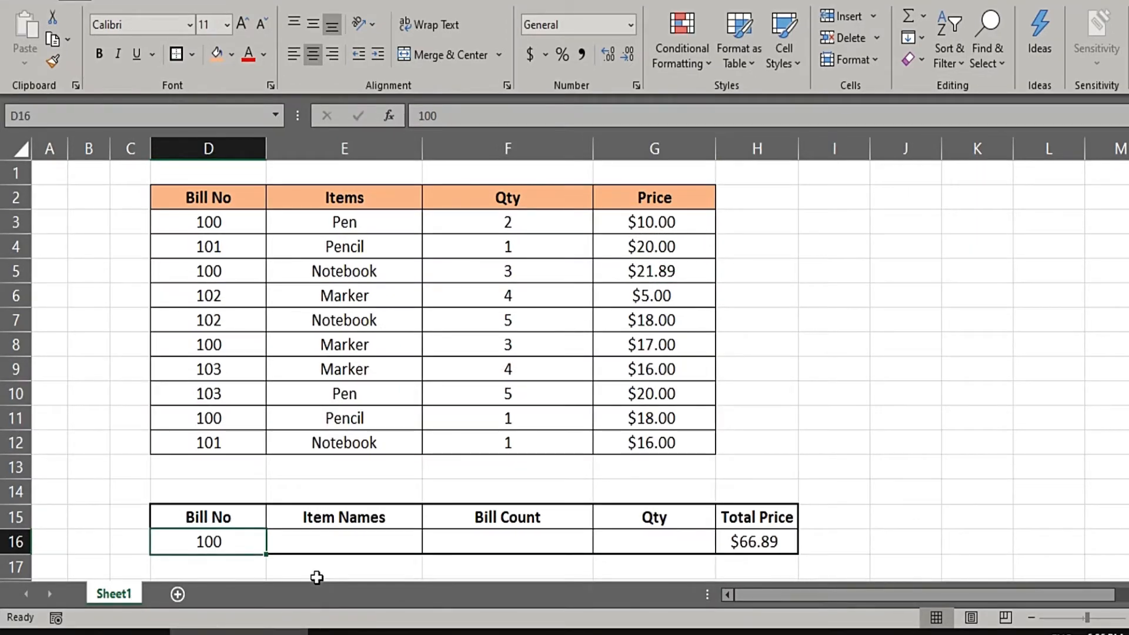
{"action": "type", "text": "101"}
{"action": "key", "text": "Return"}
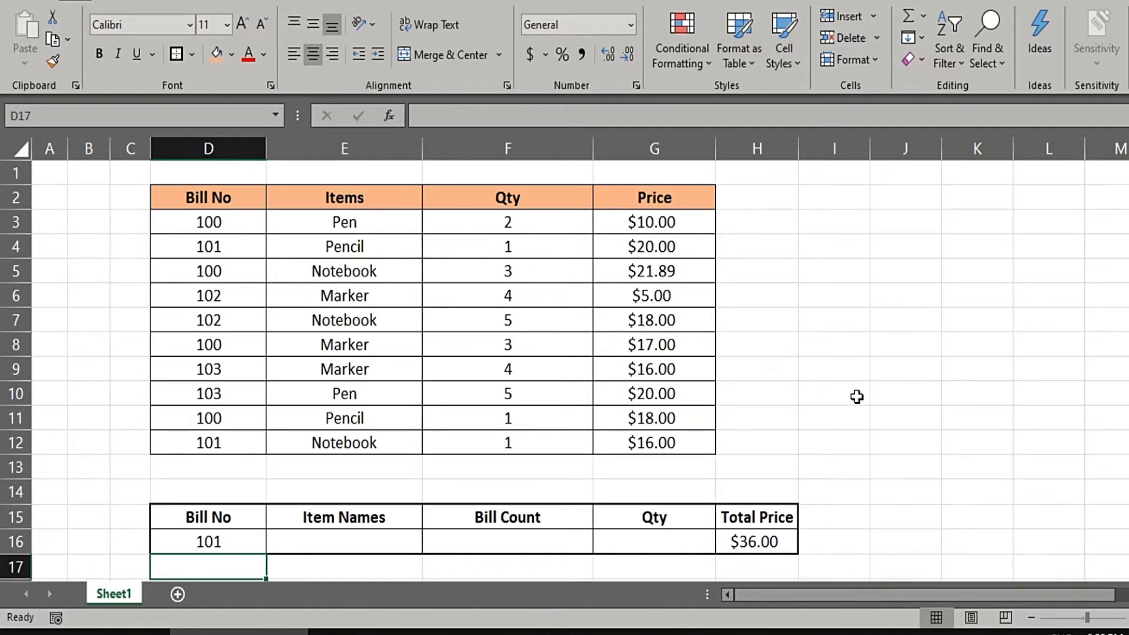
Sum the quantities for the chosen bill number in G16 with =SUMIF(D3:D12,D16,F3:F12) and check against the source rows.
{"action": "left_click", "coordinate": [703, 550]}
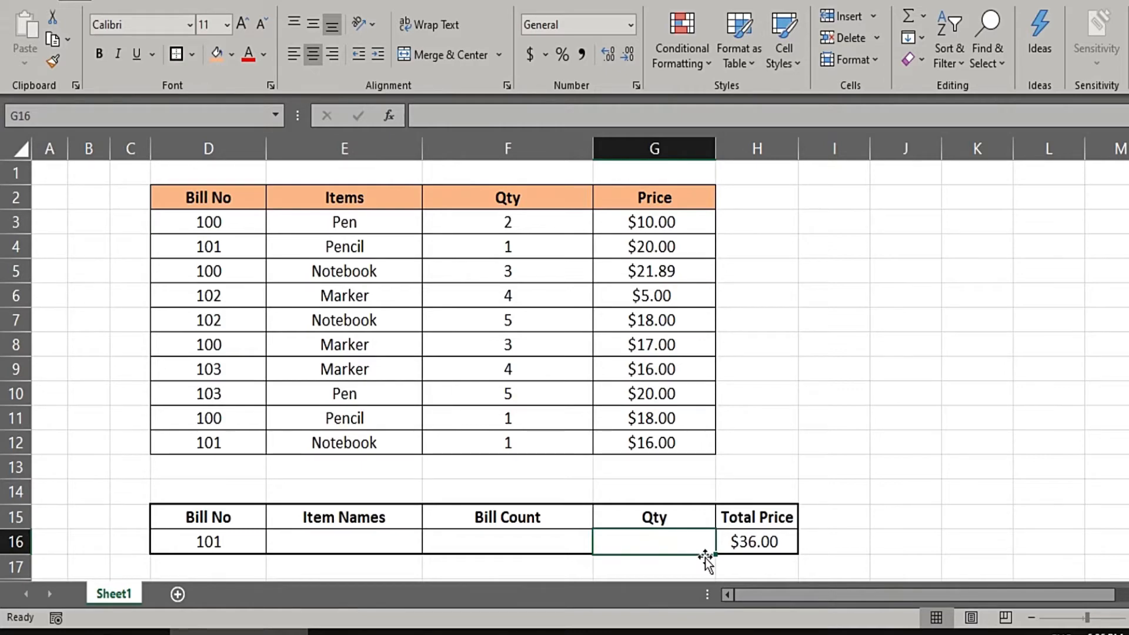
{"action": "type", "text": "="}
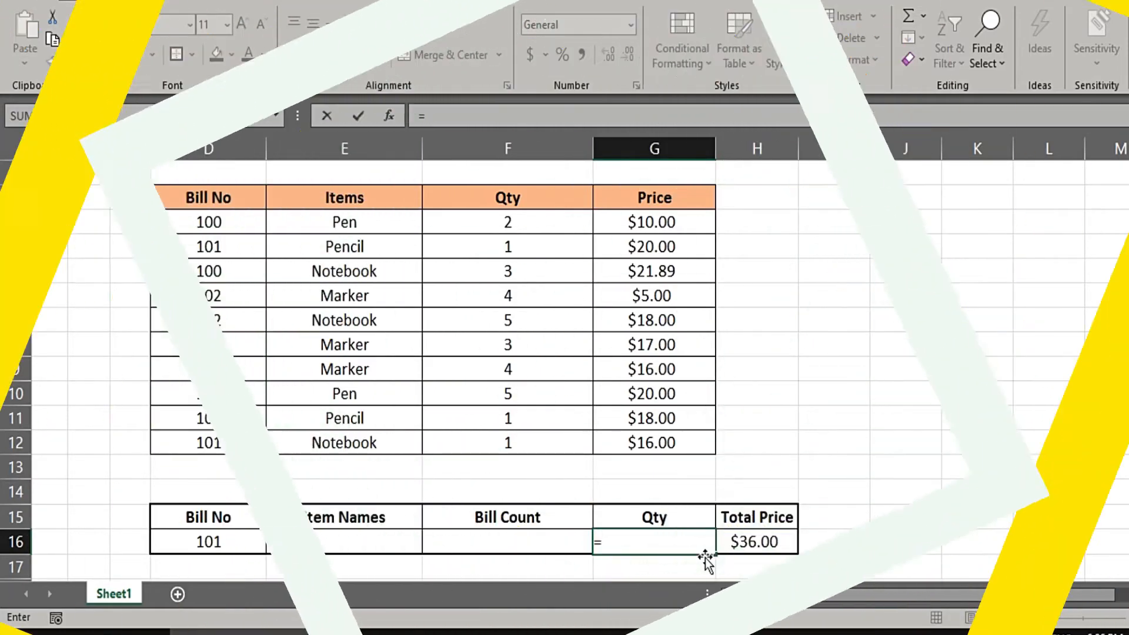
{"action": "type", "text": "sumif"}
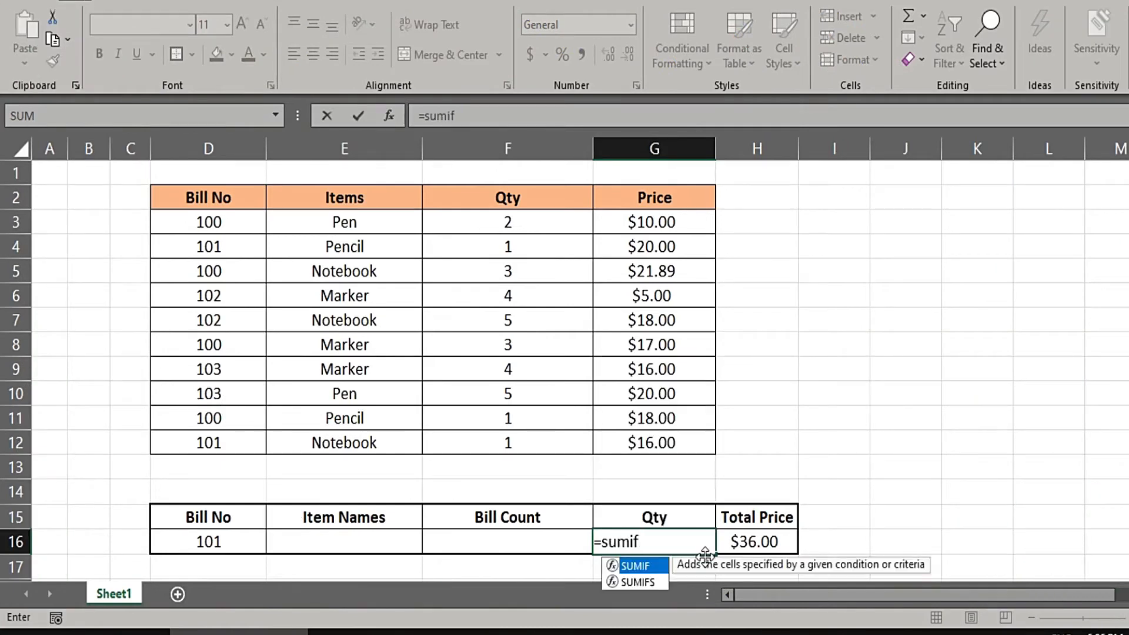
{"action": "type", "text": "("}
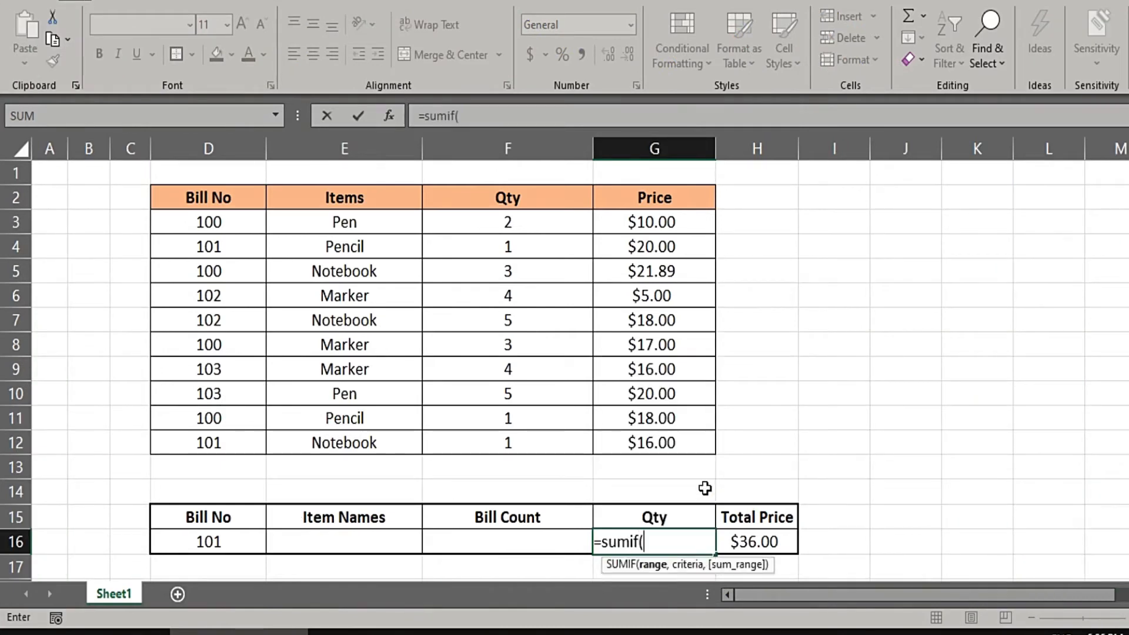
{"action": "left_click_drag", "start_coordinate": [225, 223], "coordinate": [227, 445]}
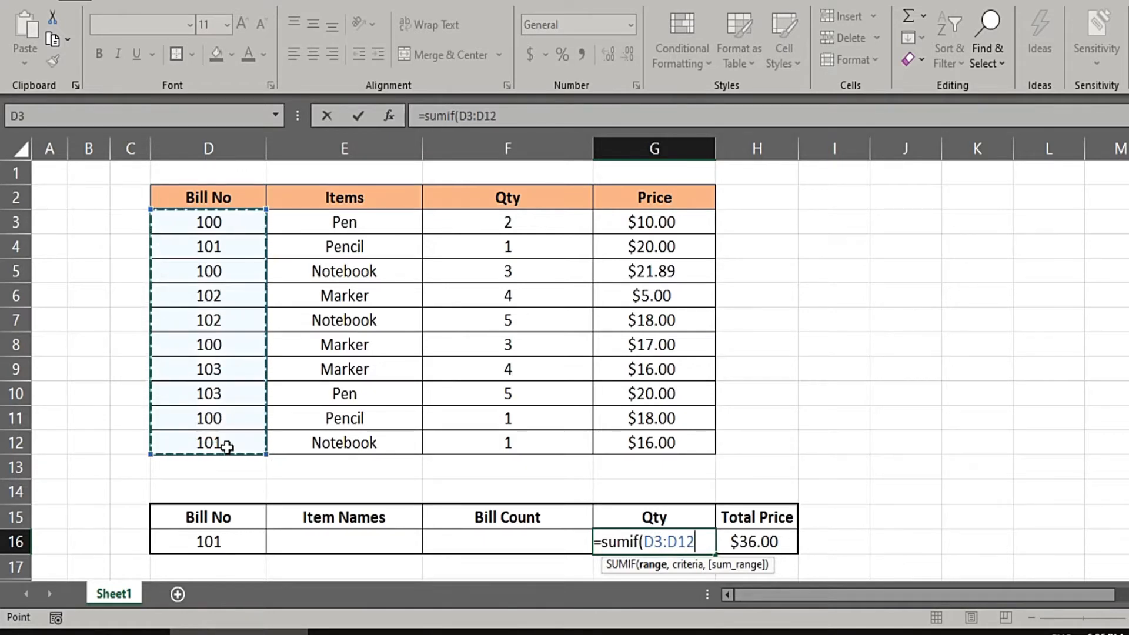
{"action": "type", "text": ","}
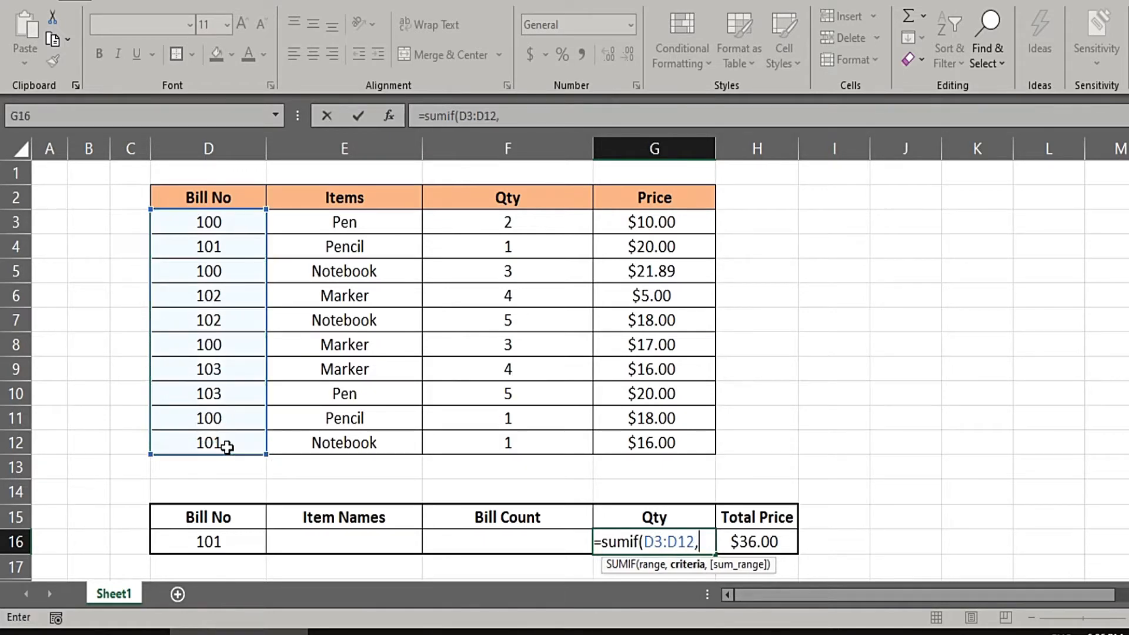
{"action": "left_click", "coordinate": [236, 541]}
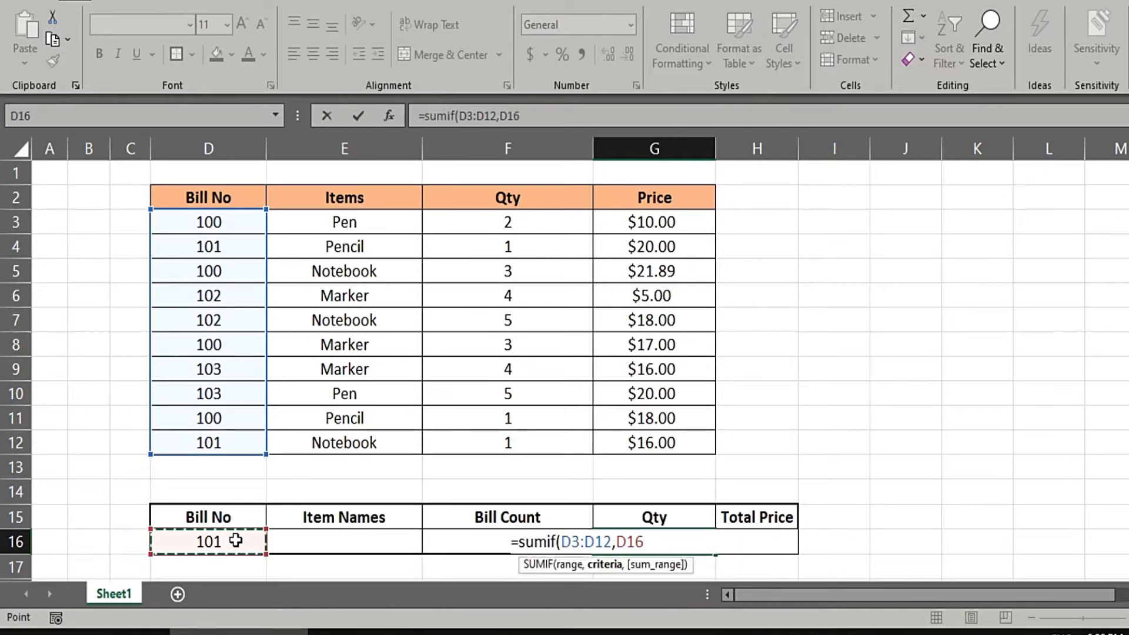
{"action": "type", "text": ","}
{"action": "left_click_drag", "start_coordinate": [535, 230], "coordinate": [533, 450]}
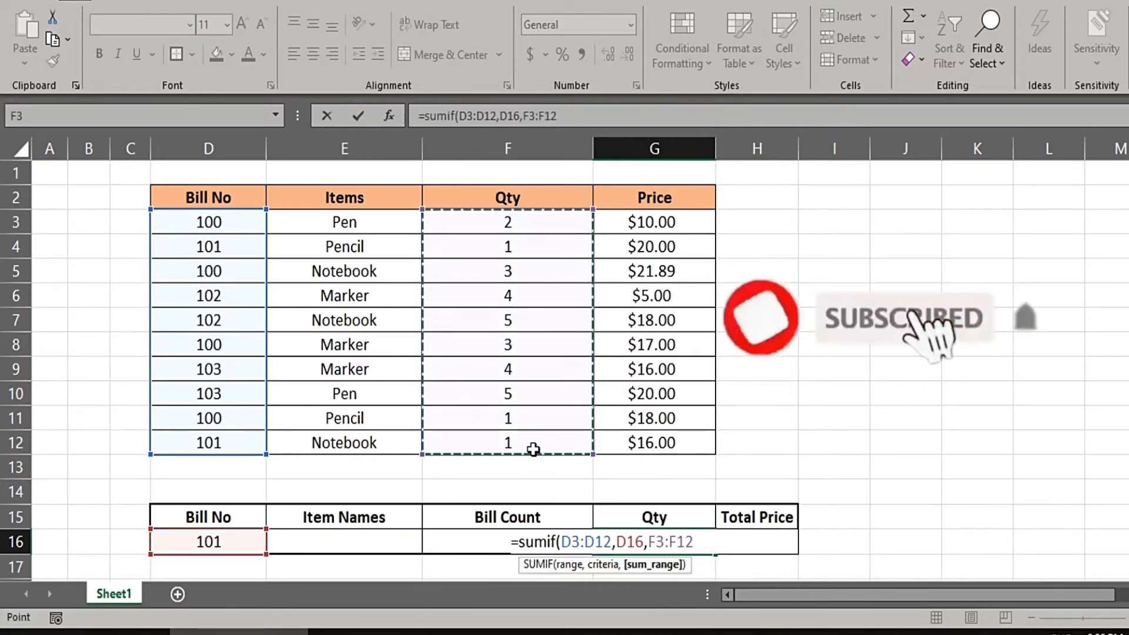
{"action": "type", "text": ")"}
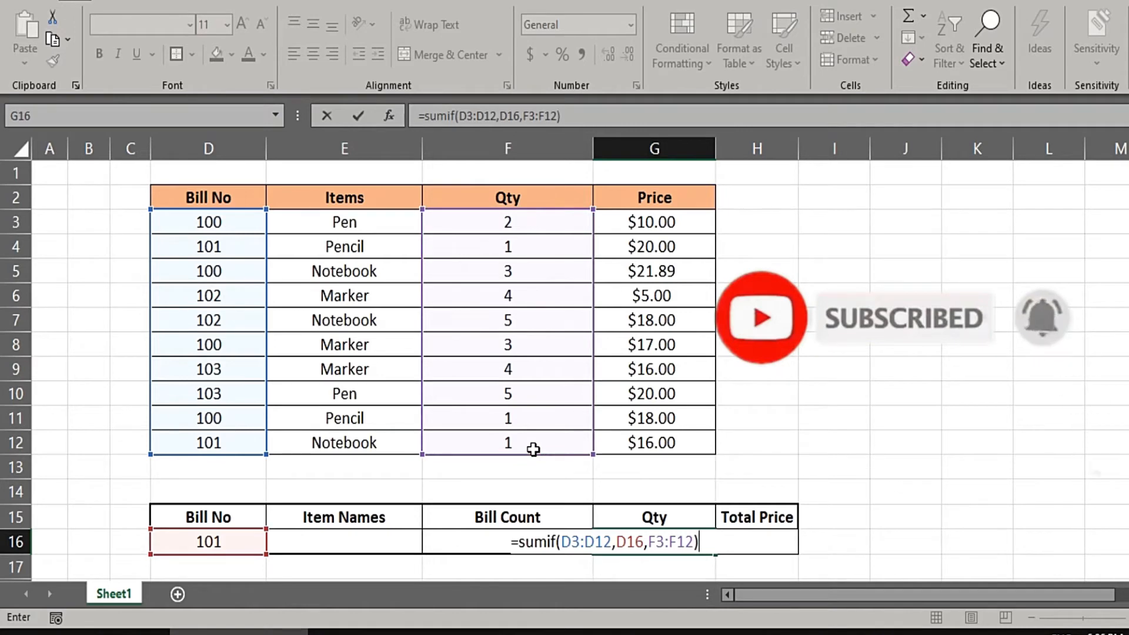
{"action": "key", "text": "Return"}
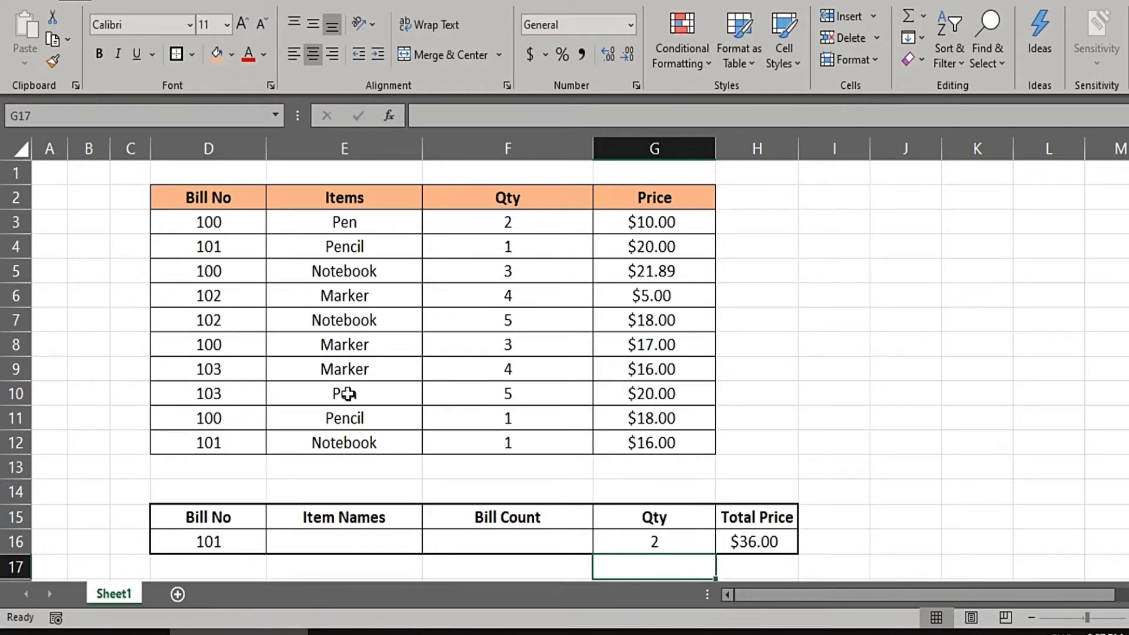
{"action": "left_click_drag", "start_coordinate": [235, 247], "coordinate": [501, 257]}
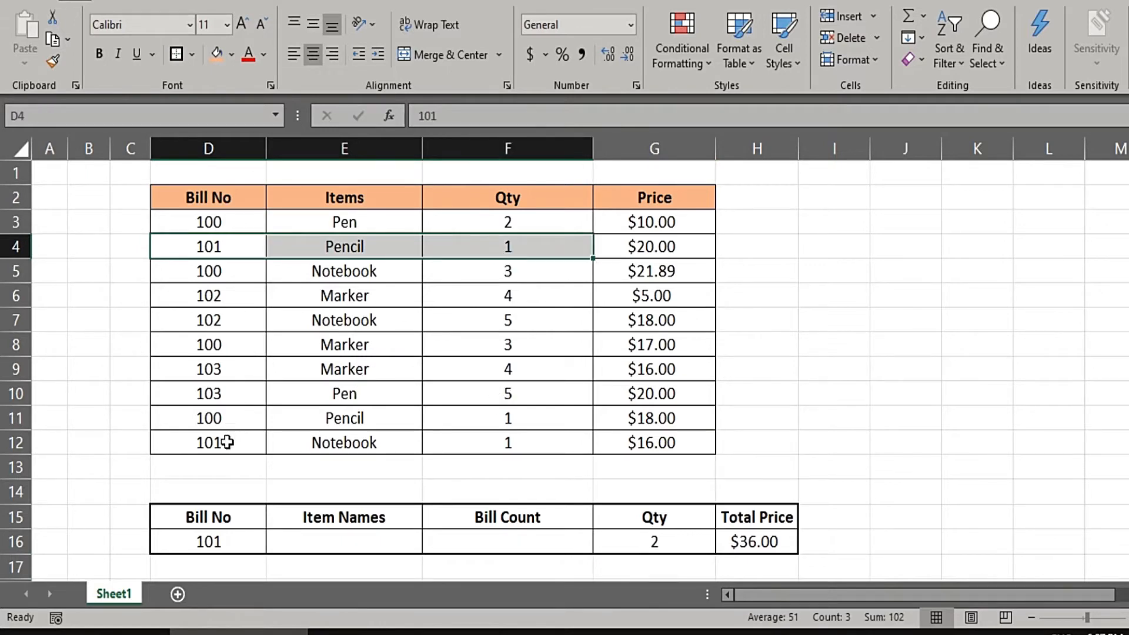
Check the quantities of the bill 101 rows in the source table against the summary quantity.
{"action": "left_click_drag", "start_coordinate": [227, 442], "coordinate": [530, 444]}
{"action": "left_click", "coordinate": [529, 444]}
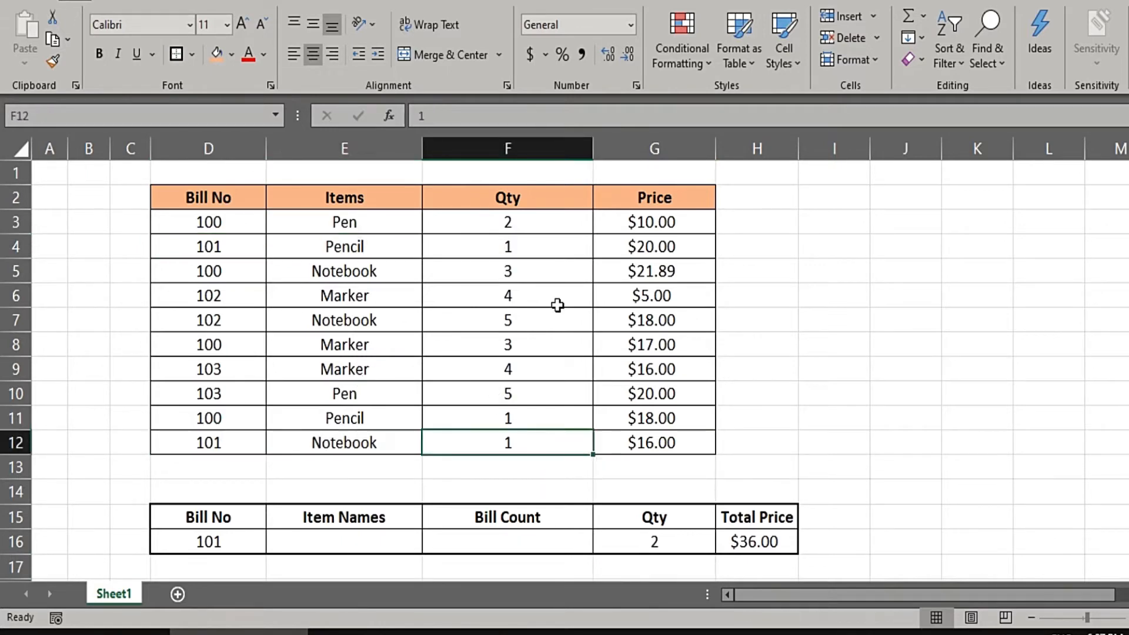
{"action": "left_click", "coordinate": [545, 240]}
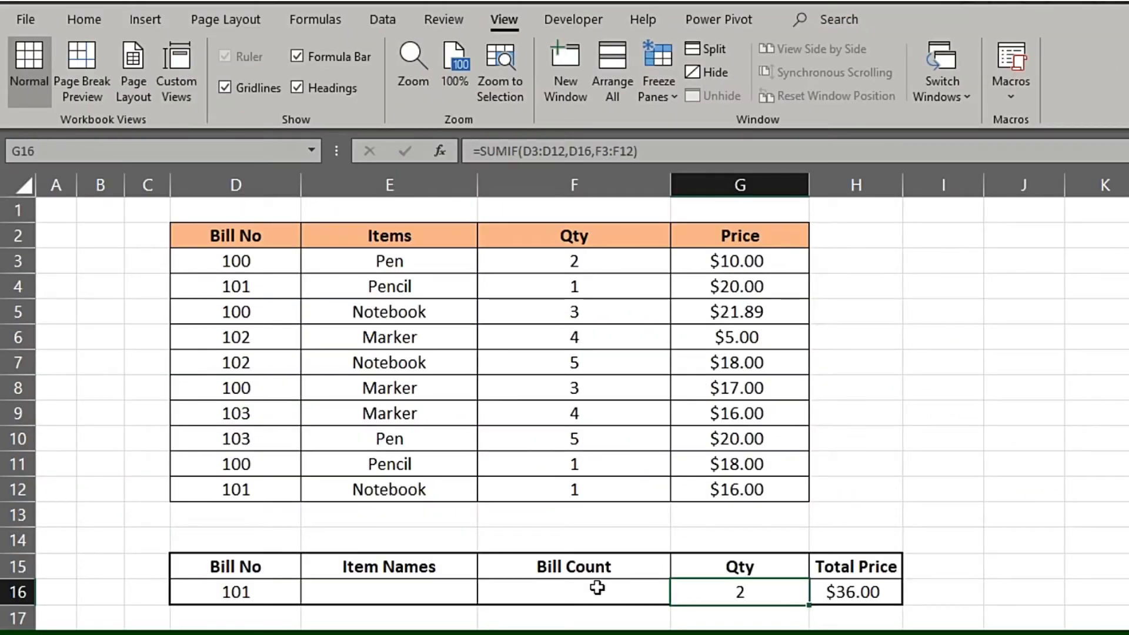
Count the entries for the chosen bill number in F16 with =COUNTIF(D3:D12,D16).
{"action": "left_click", "coordinate": [597, 588]}
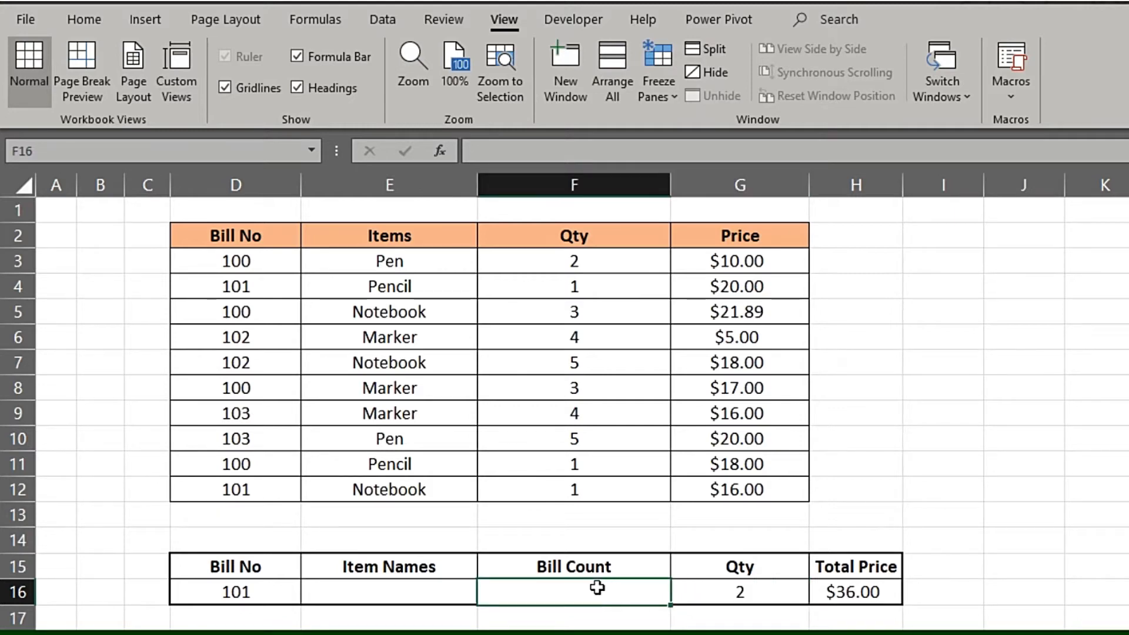
{"action": "type", "text": "=co"}
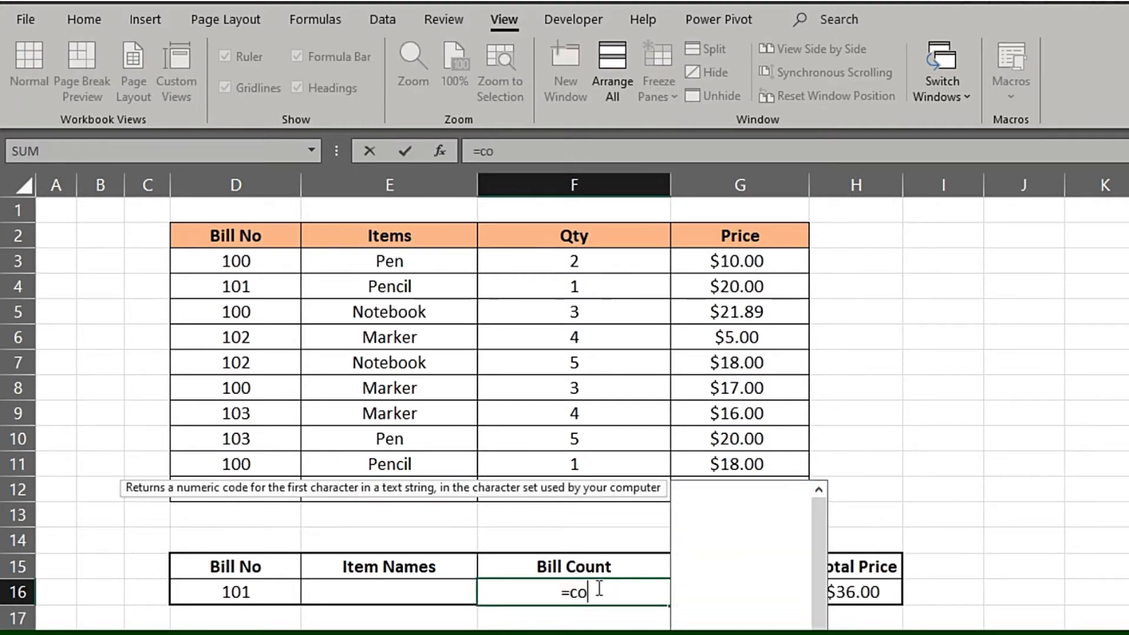
{"action": "type", "text": "untif"}
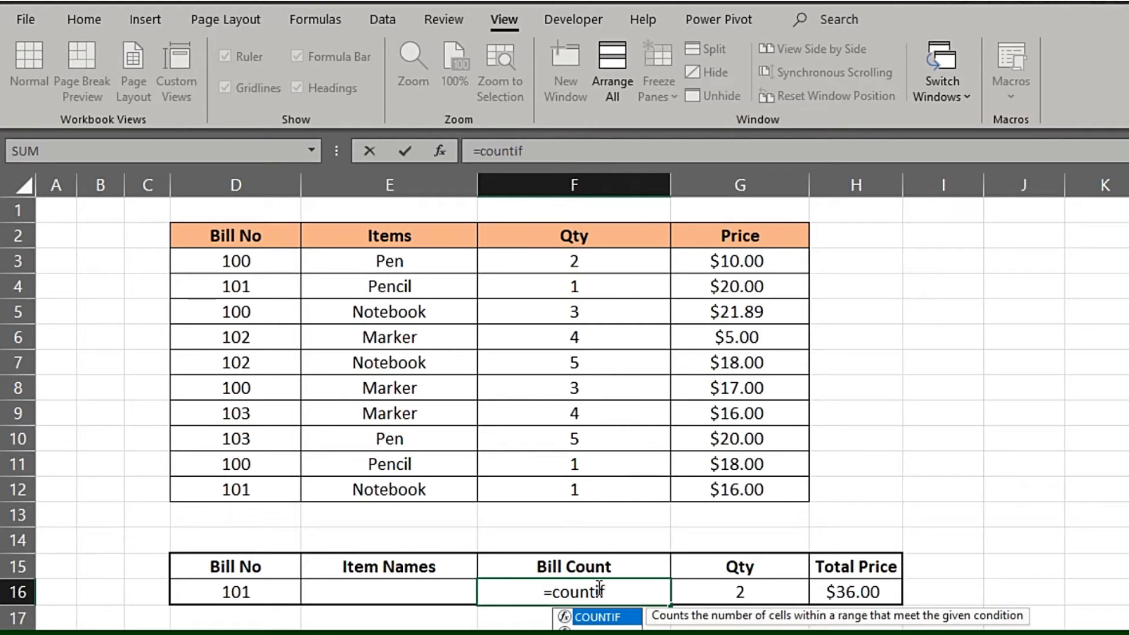
{"action": "type", "text": "("}
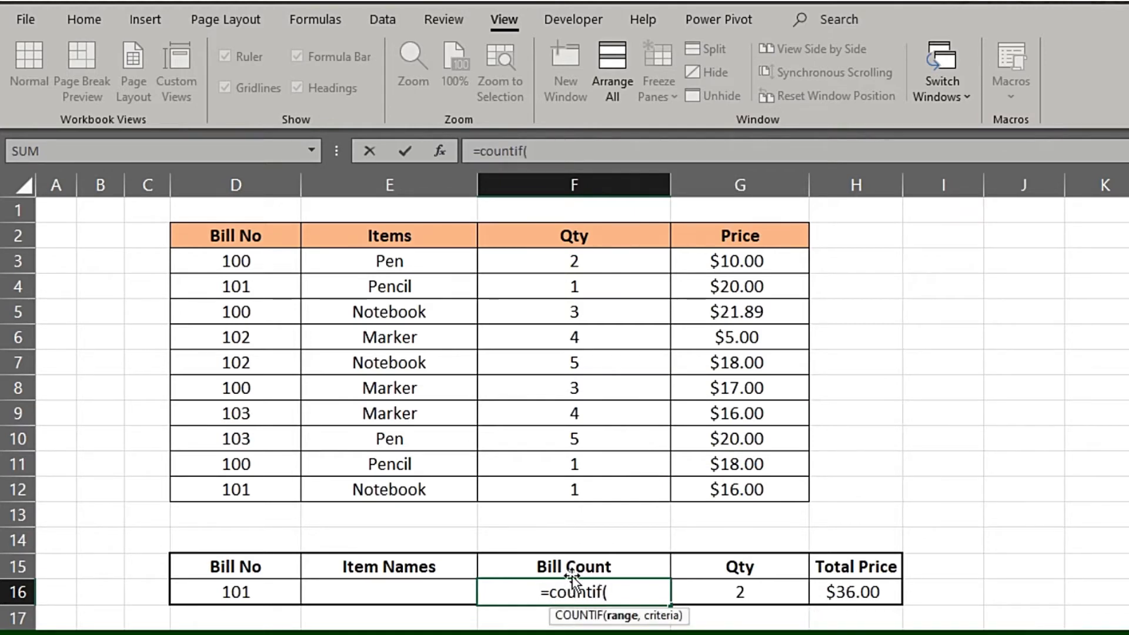
{"action": "left_click_drag", "start_coordinate": [259, 254], "coordinate": [250, 487]}
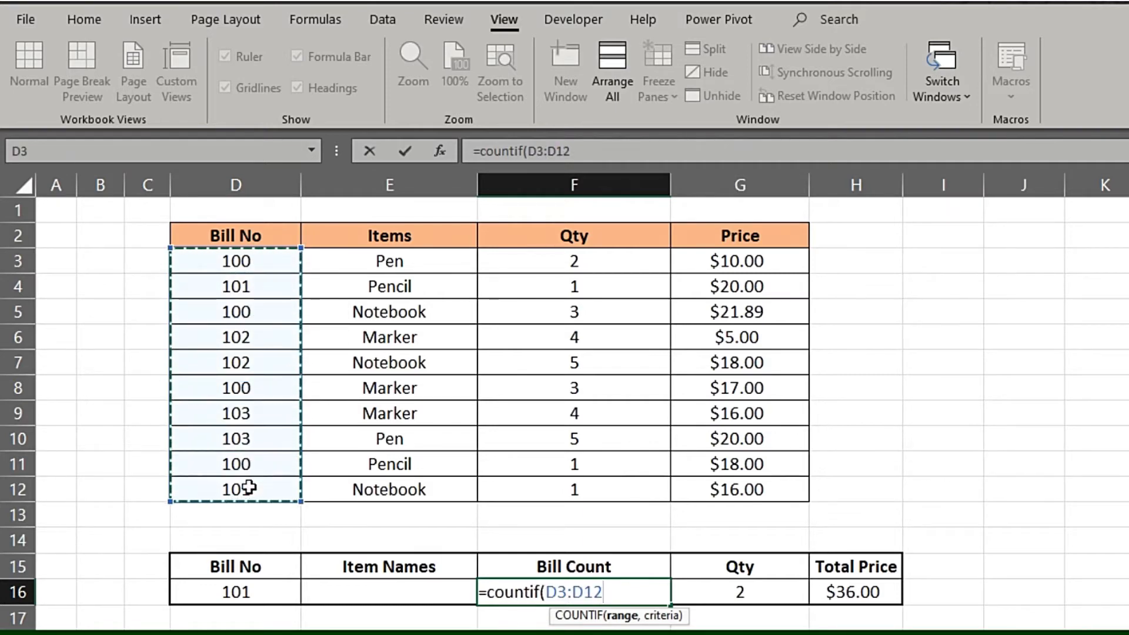
{"action": "type", "text": ","}
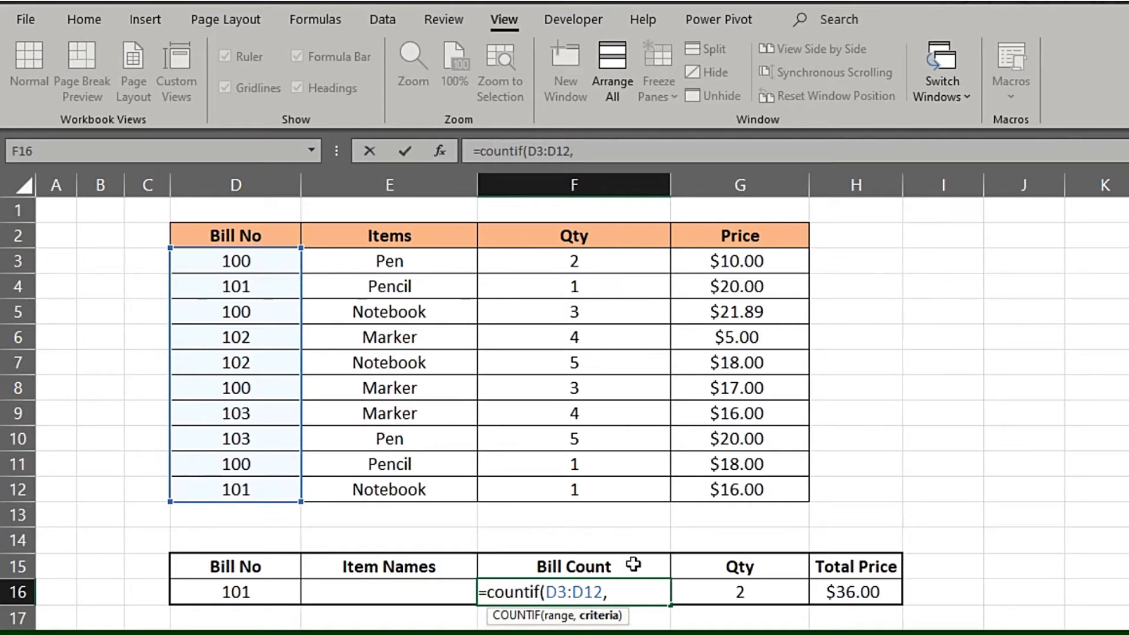
{"action": "left_click", "coordinate": [266, 591]}
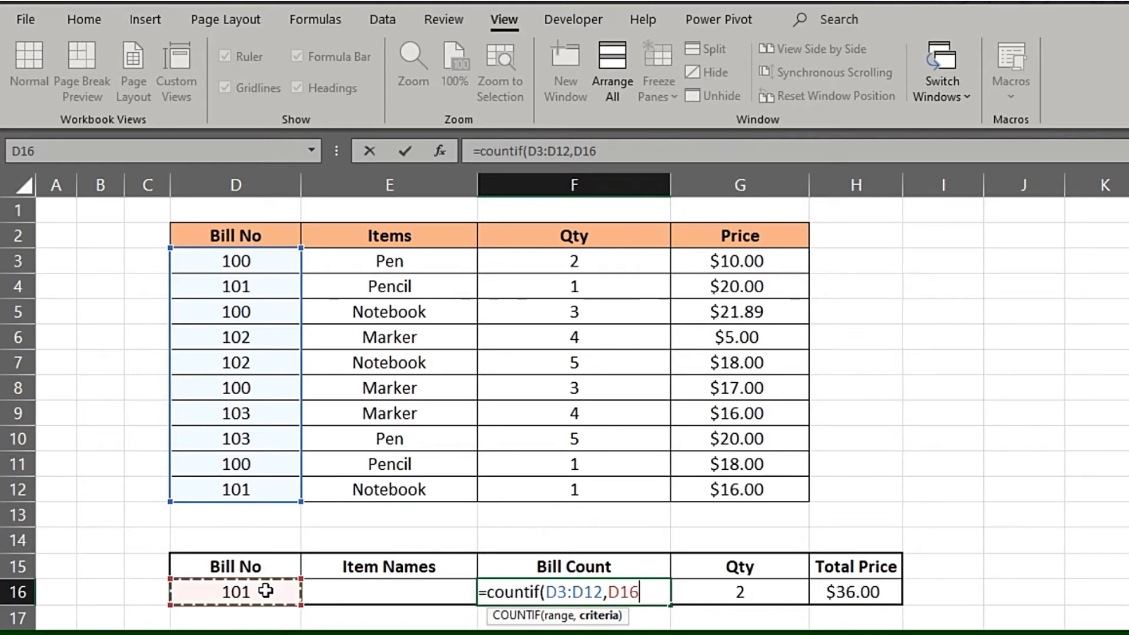
{"action": "type", "text": ")"}
{"action": "key", "text": "Return"}
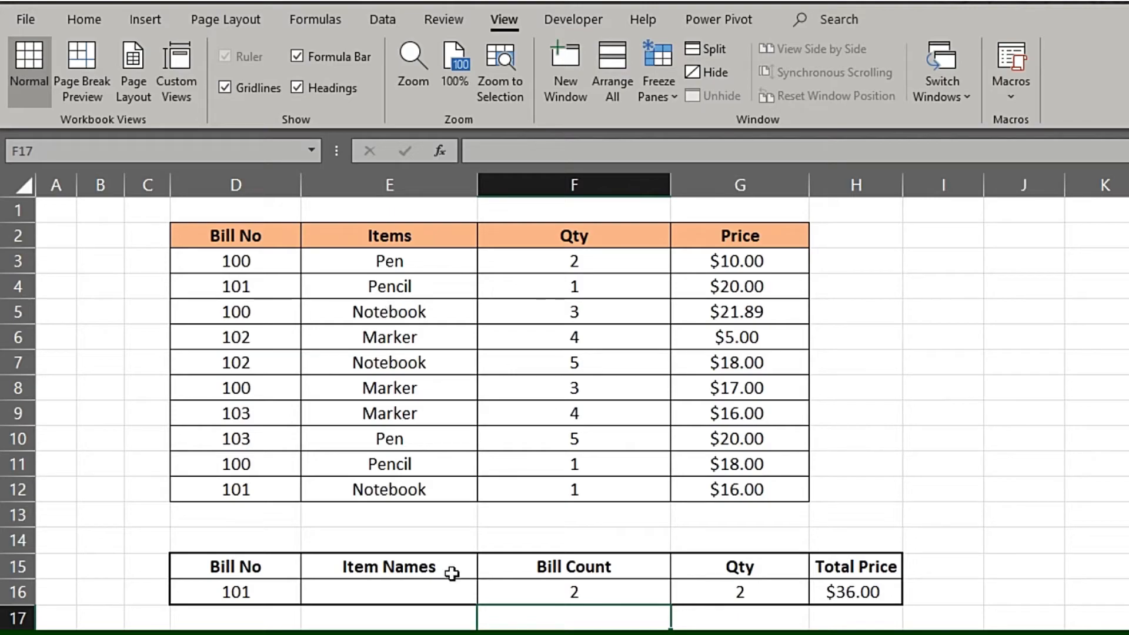
Begin a TEXTJOIN formula in E16 with ", " as the delimiter and TRUE for ignoring empty cells.
{"action": "left_click", "coordinate": [401, 591]}
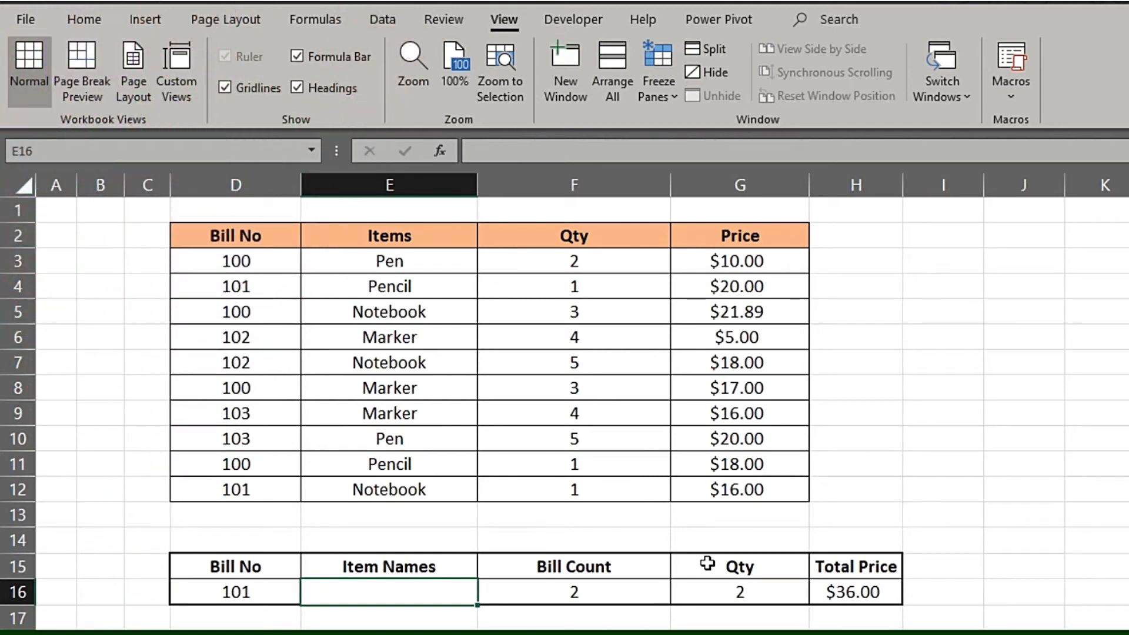
{"action": "type", "text": "="}
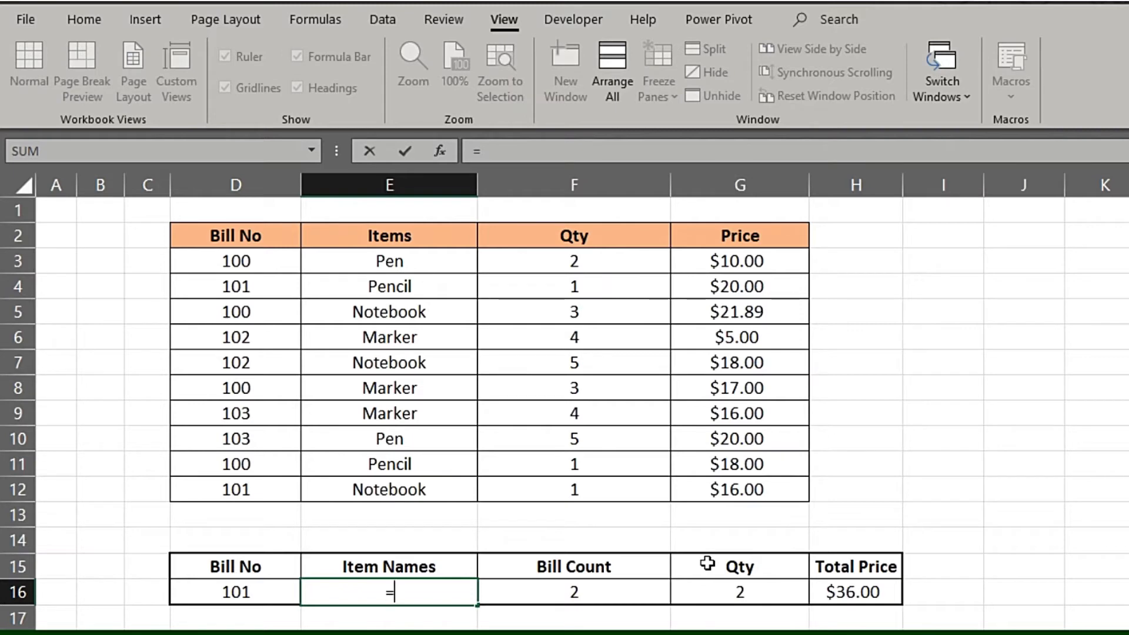
{"action": "type", "text": "tex"}
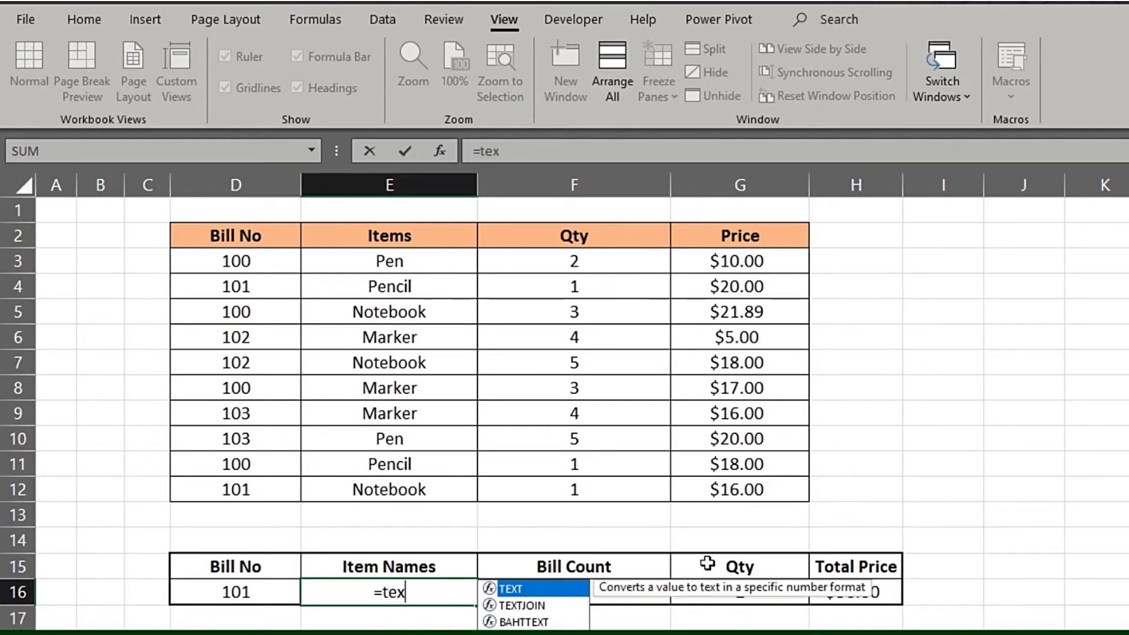
{"action": "type", "text": "tjoin"}
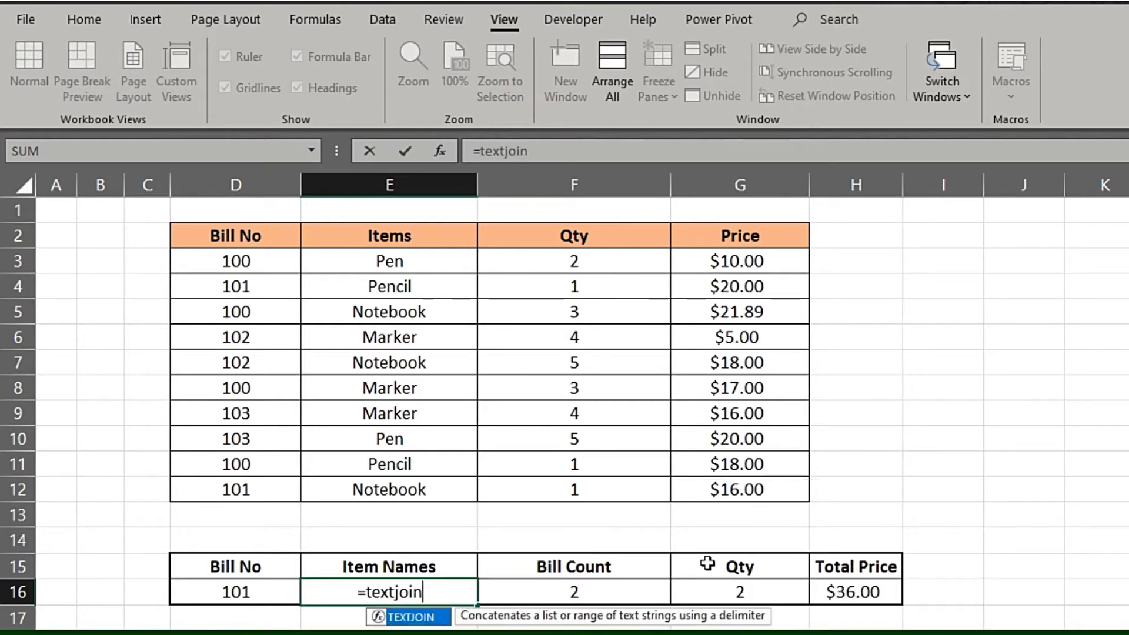
{"action": "type", "text": "("}
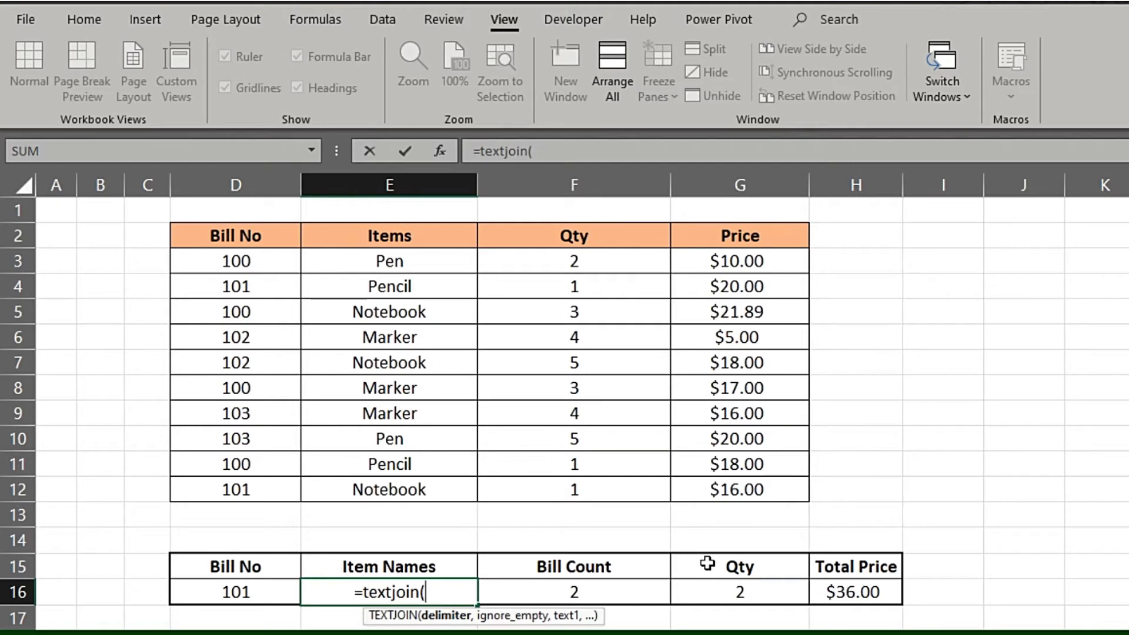
{"action": "type", "text": "\","}
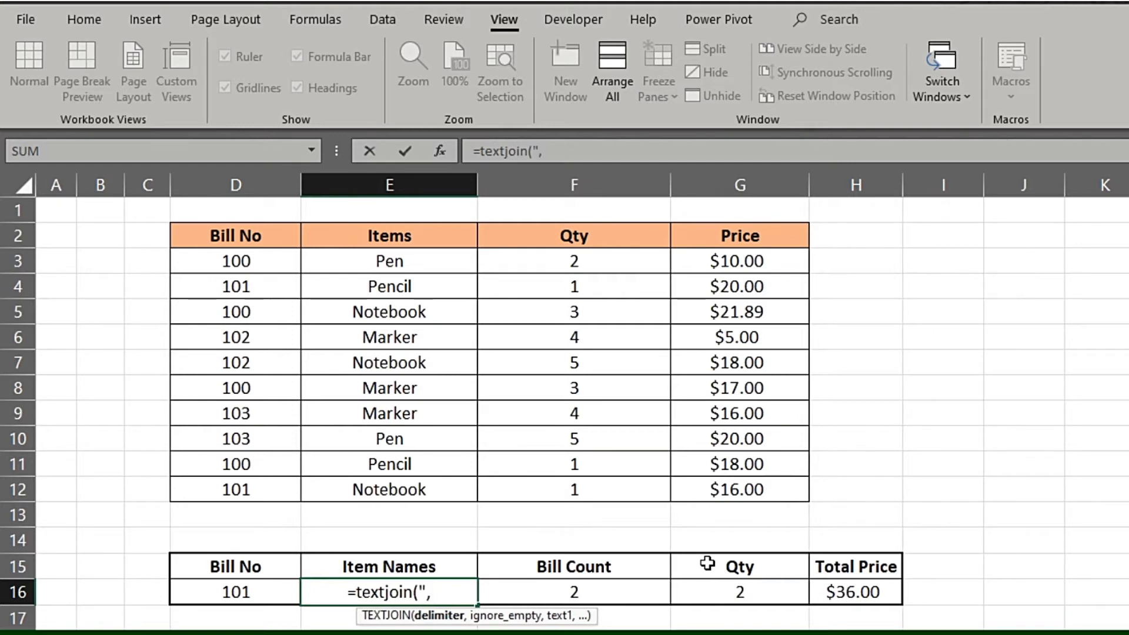
{"action": "type", "text": " \""}
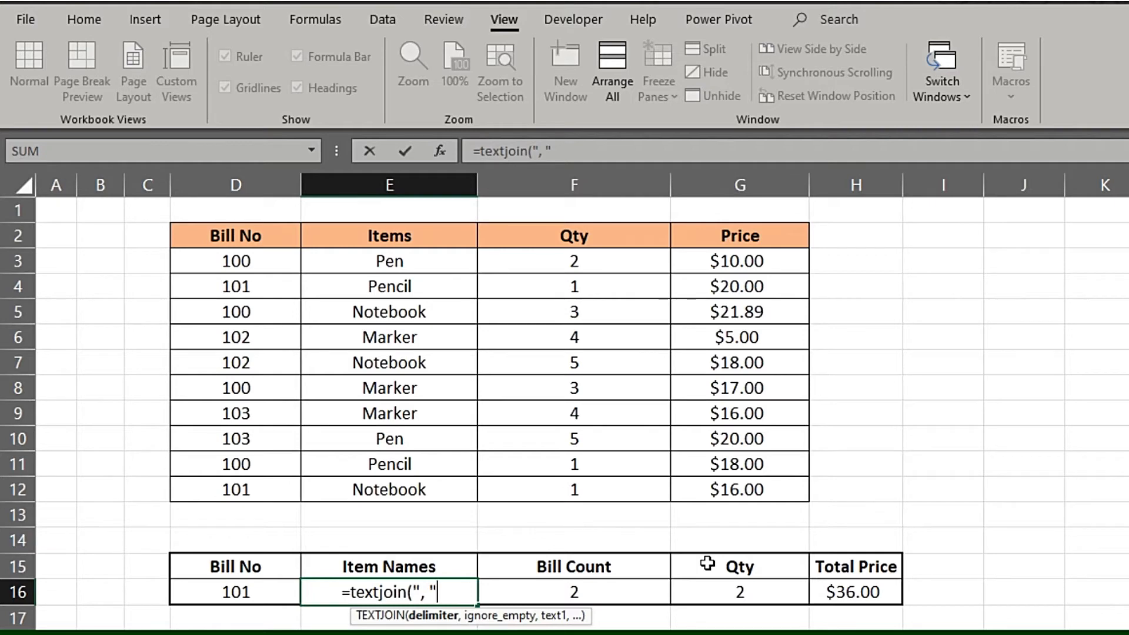
{"action": "type", "text": ","}
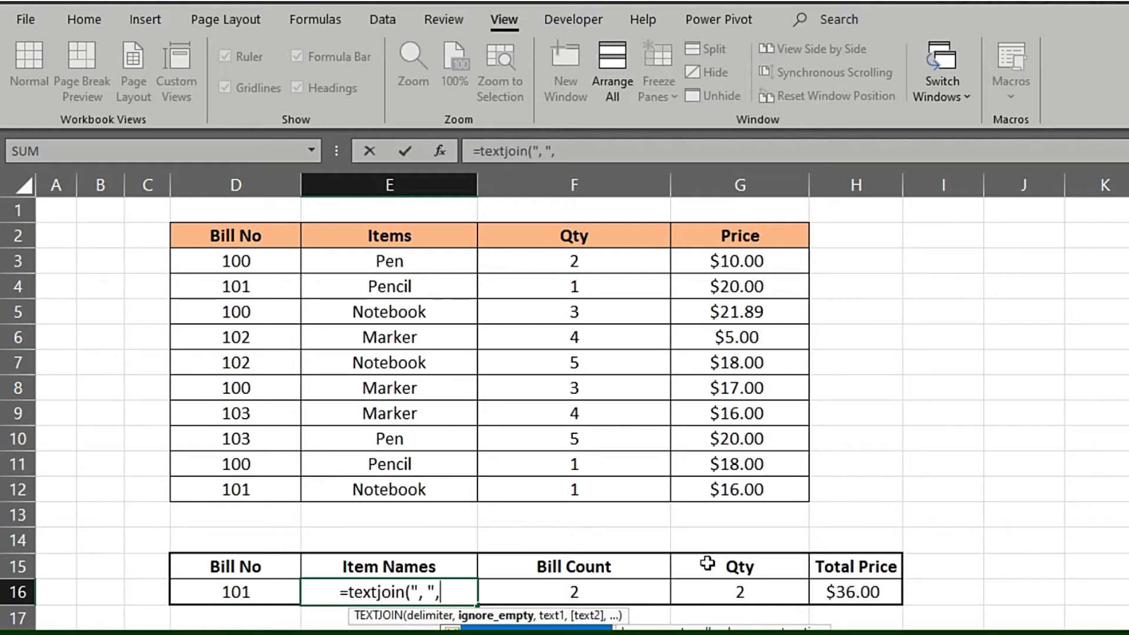
{"action": "type", "text": "true"}
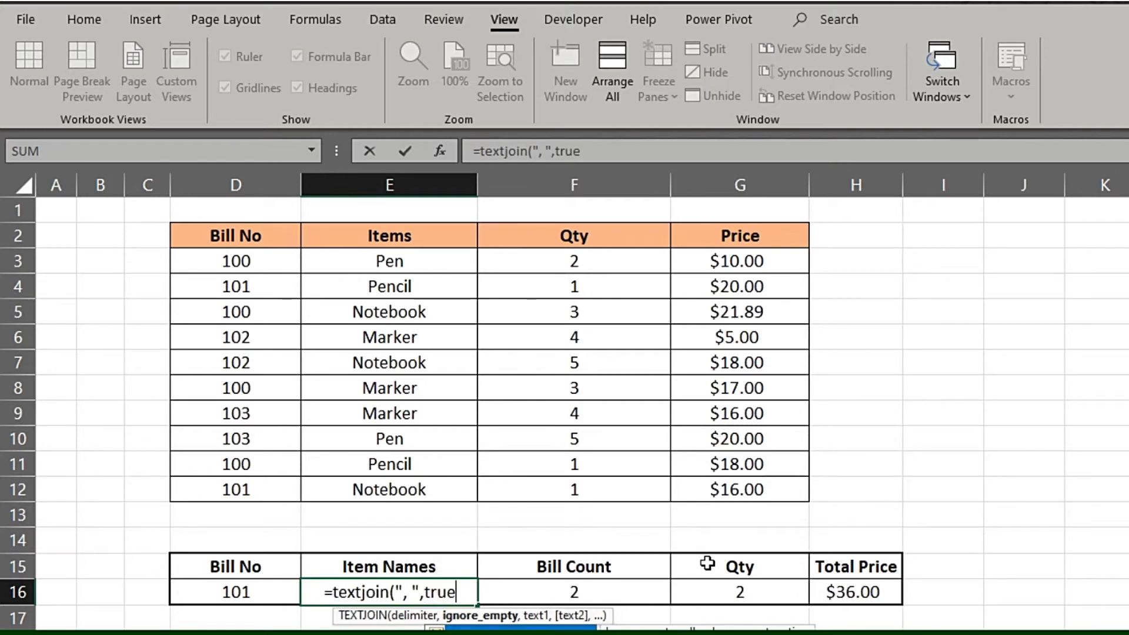
{"action": "type", "text": ","}
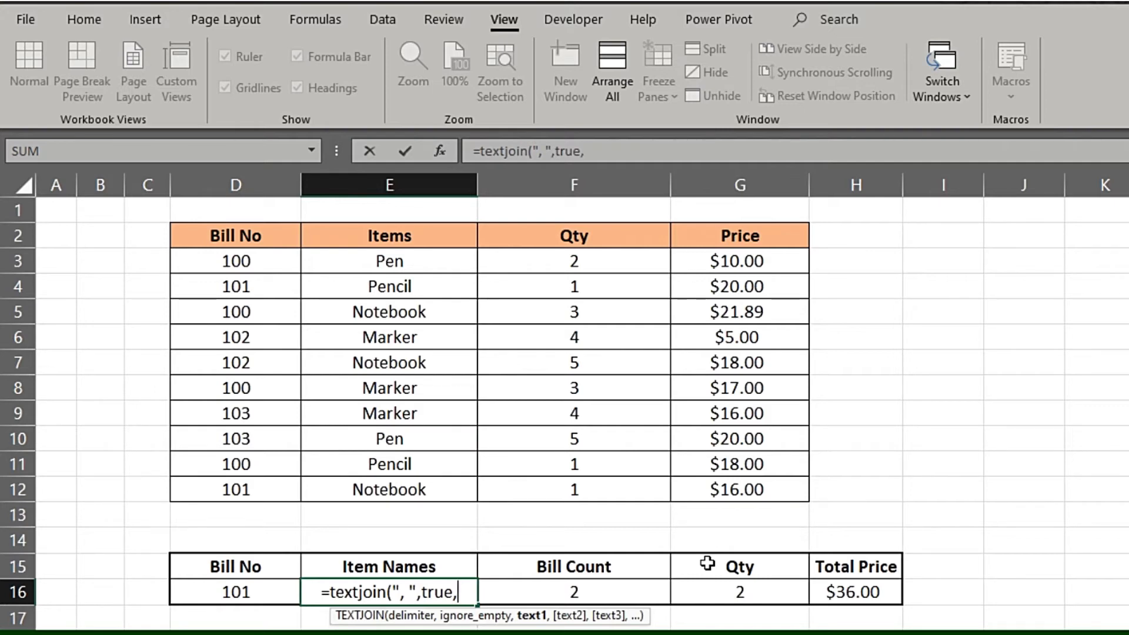
Complete the item names formula in E16 with IF(D3:D12=D16,E3:E12,"") as TEXTJOIN's text argument.
{"action": "type", "text": "if"}
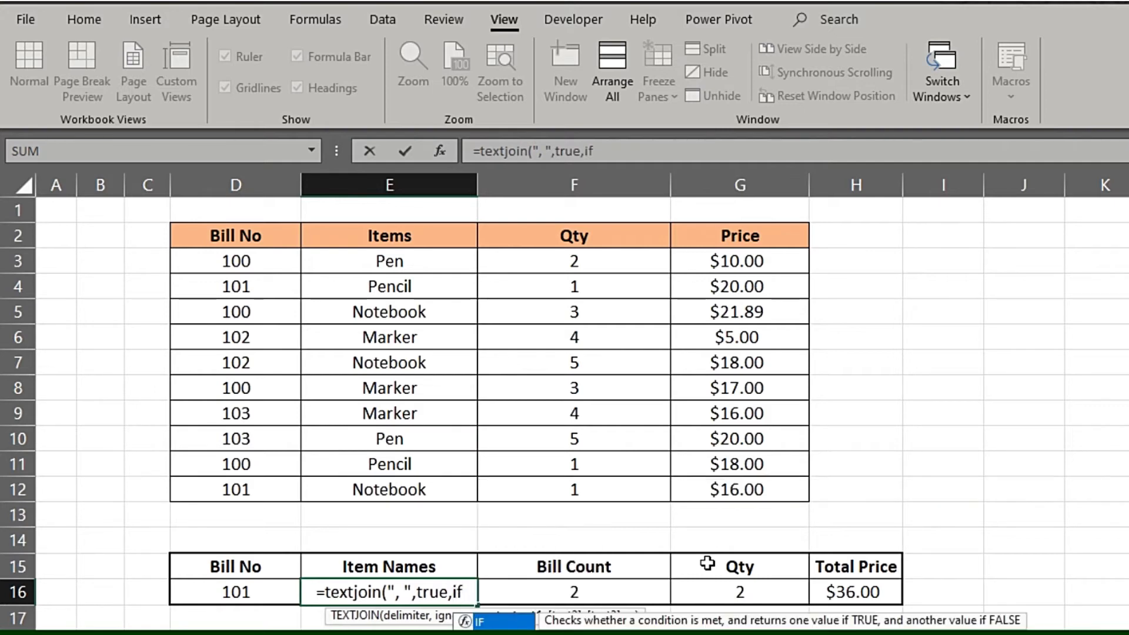
{"action": "type", "text": "("}
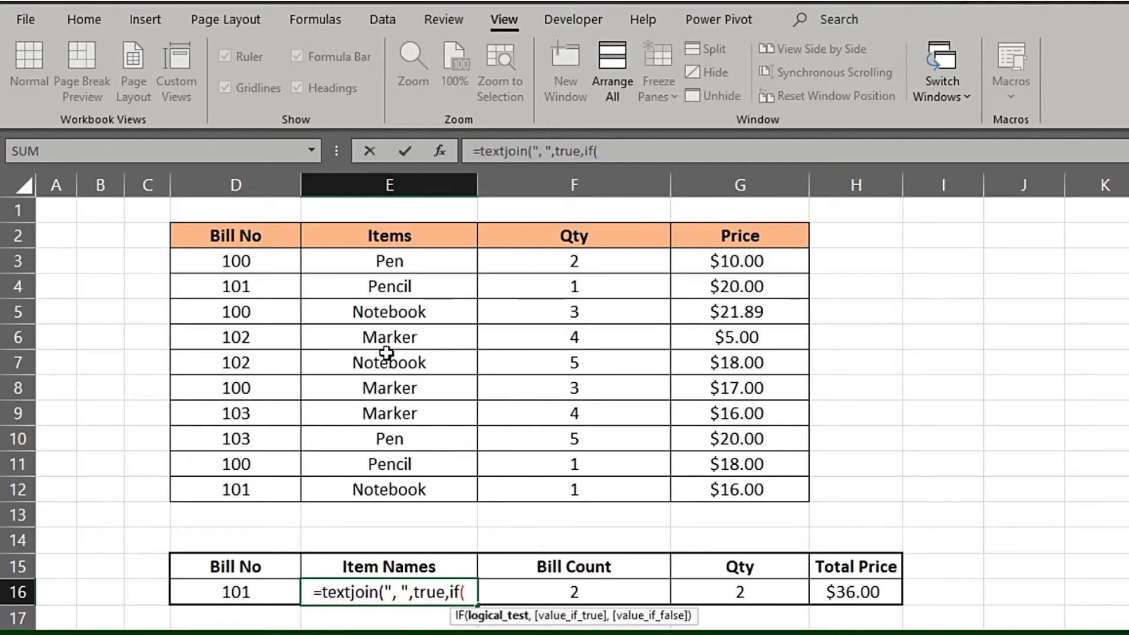
{"action": "left_click_drag", "start_coordinate": [252, 259], "coordinate": [263, 489]}
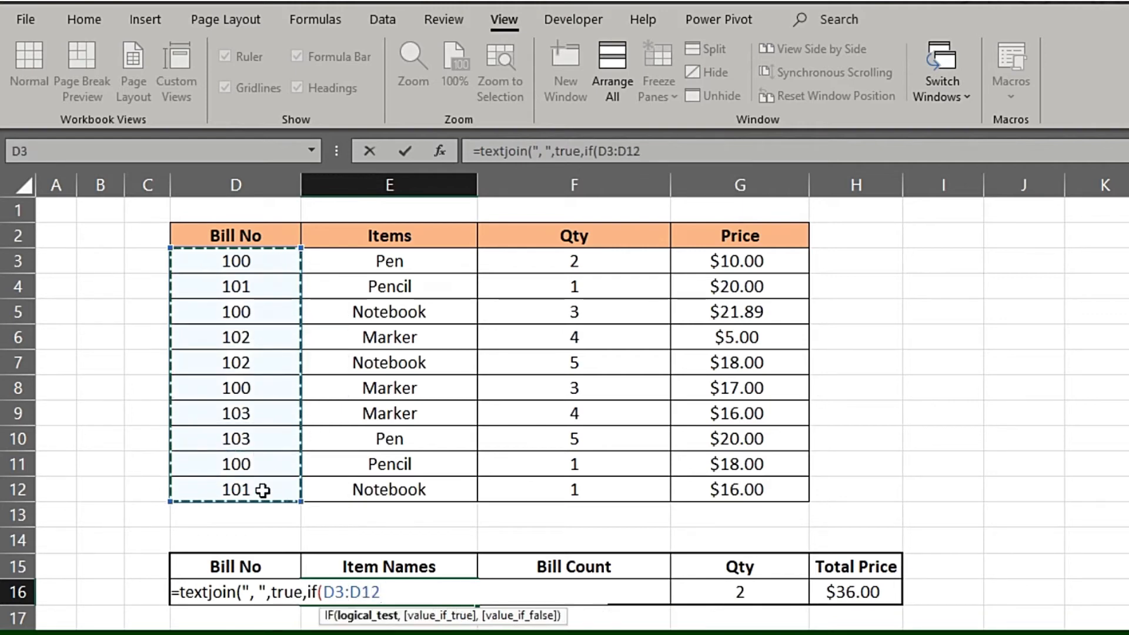
{"action": "type", "text": "="}
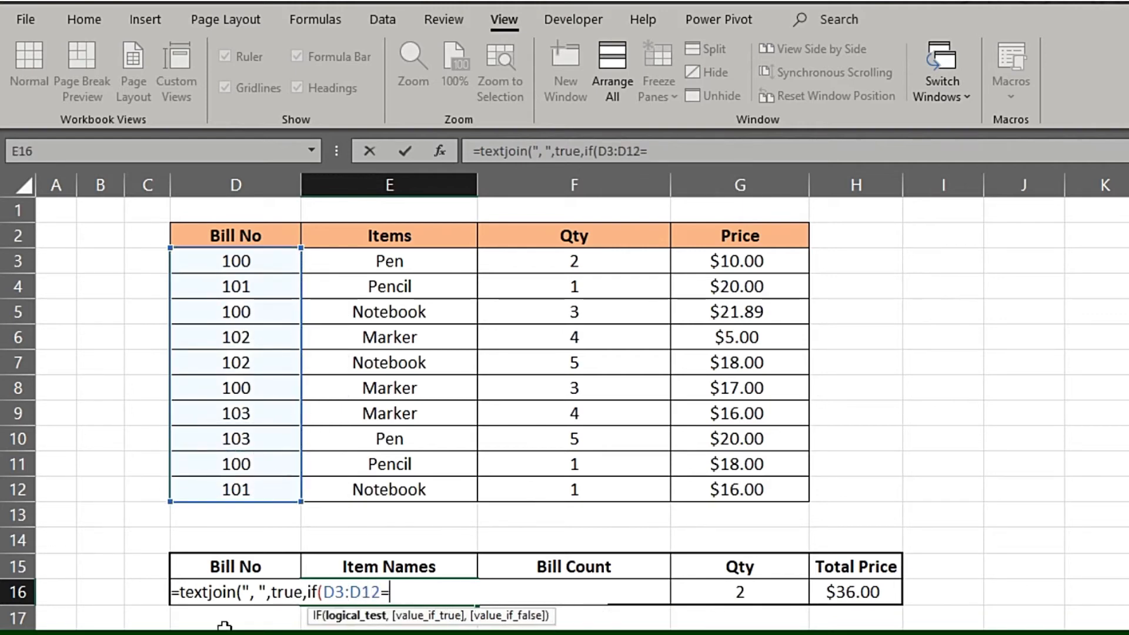
{"action": "left_click", "coordinate": [144, 588]}
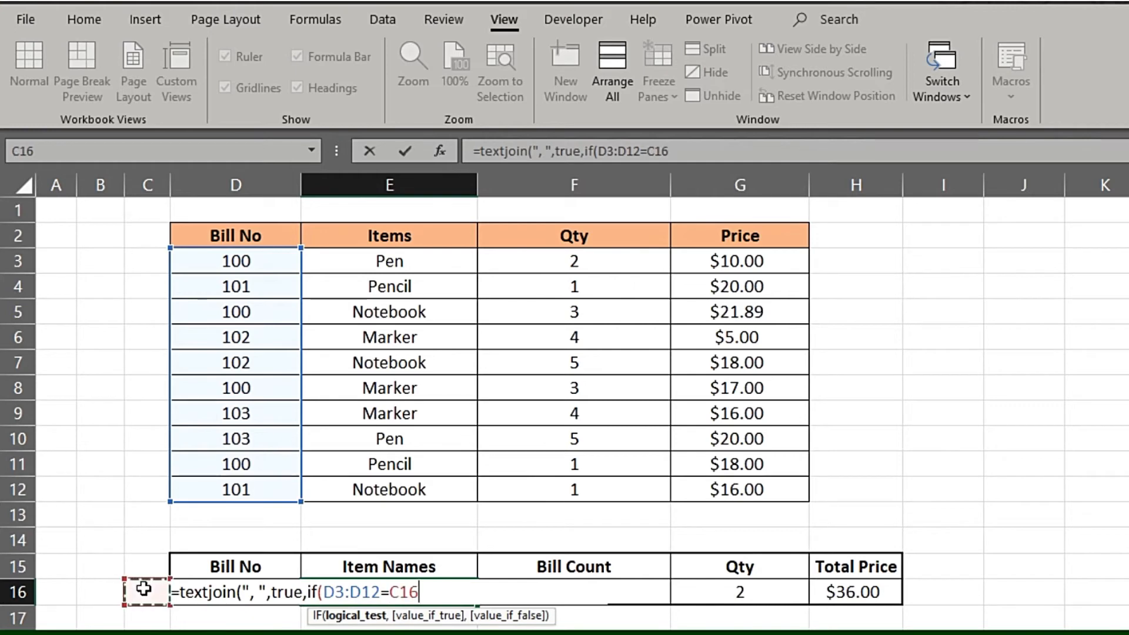
{"action": "key", "text": "Right"}
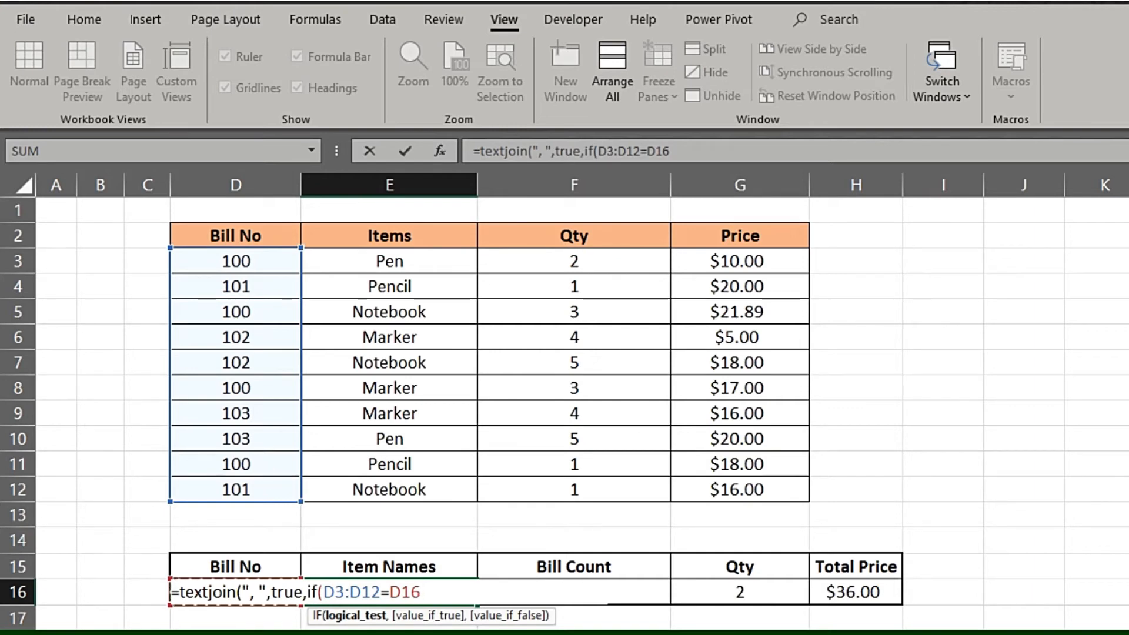
{"action": "type", "text": ","}
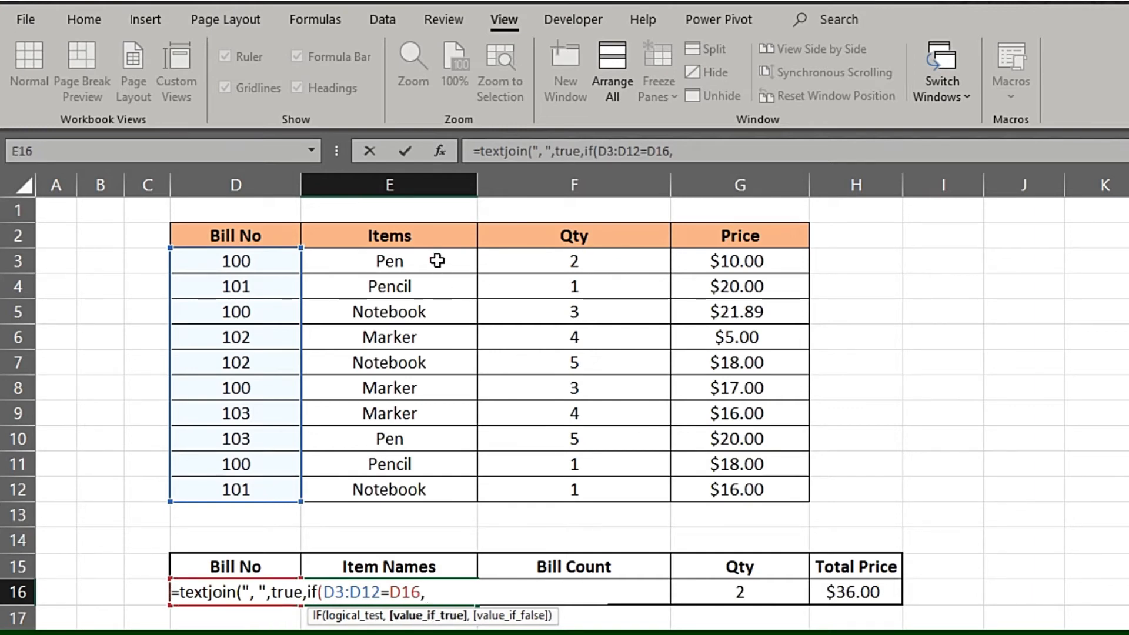
{"action": "left_click_drag", "start_coordinate": [437, 260], "coordinate": [435, 488]}
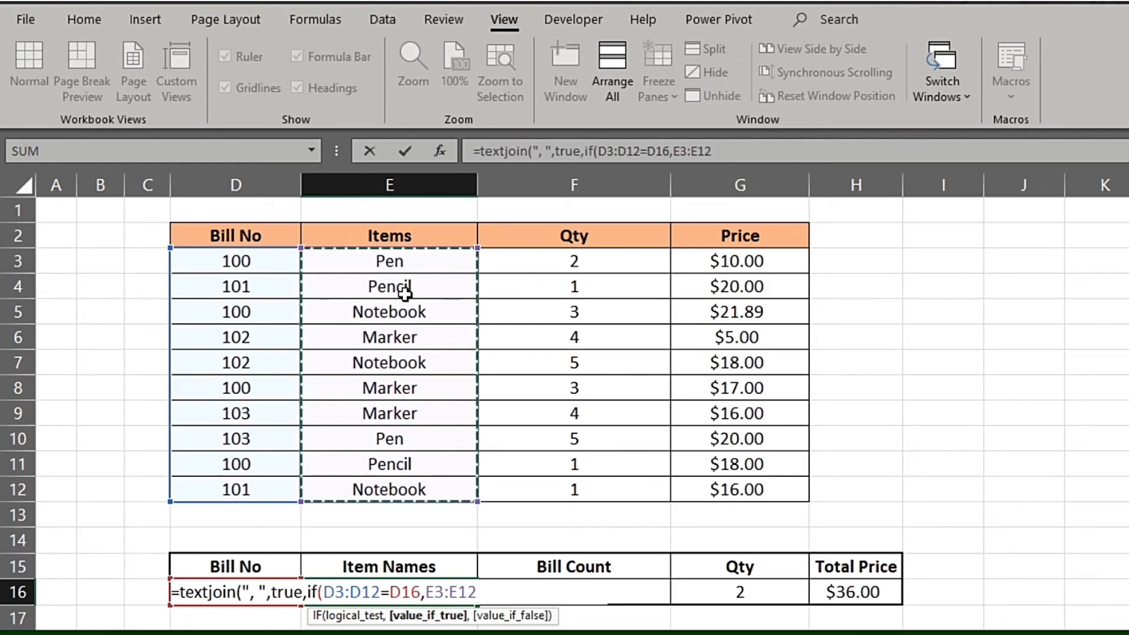
{"action": "type", "text": ","}
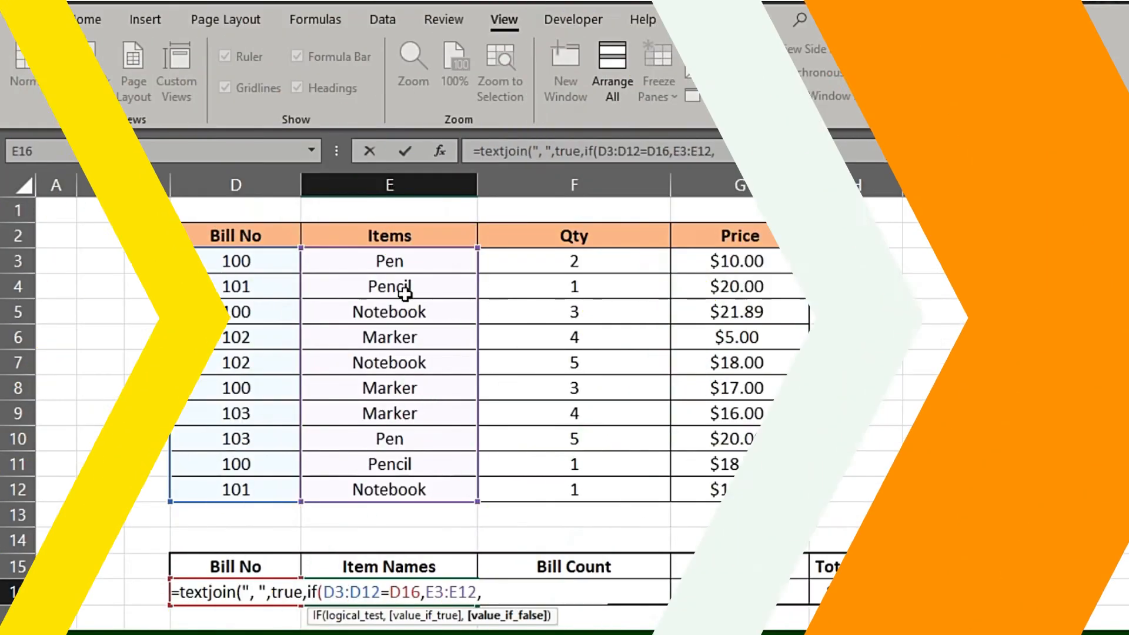
{"action": "type", "text": "\"\""}
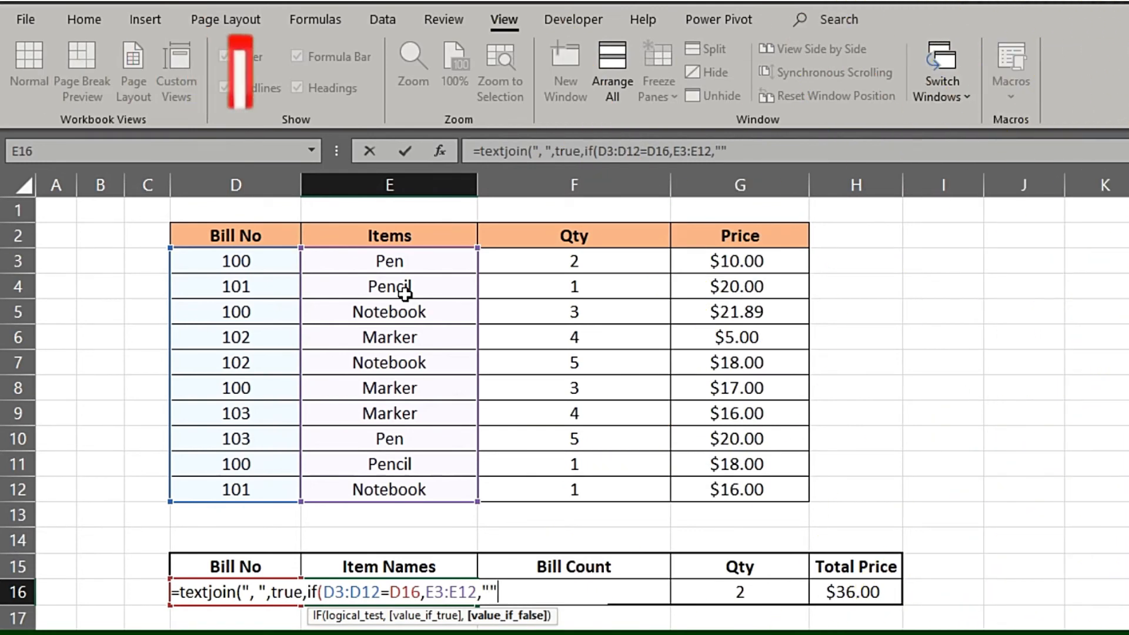
{"action": "type", "text": ")"}
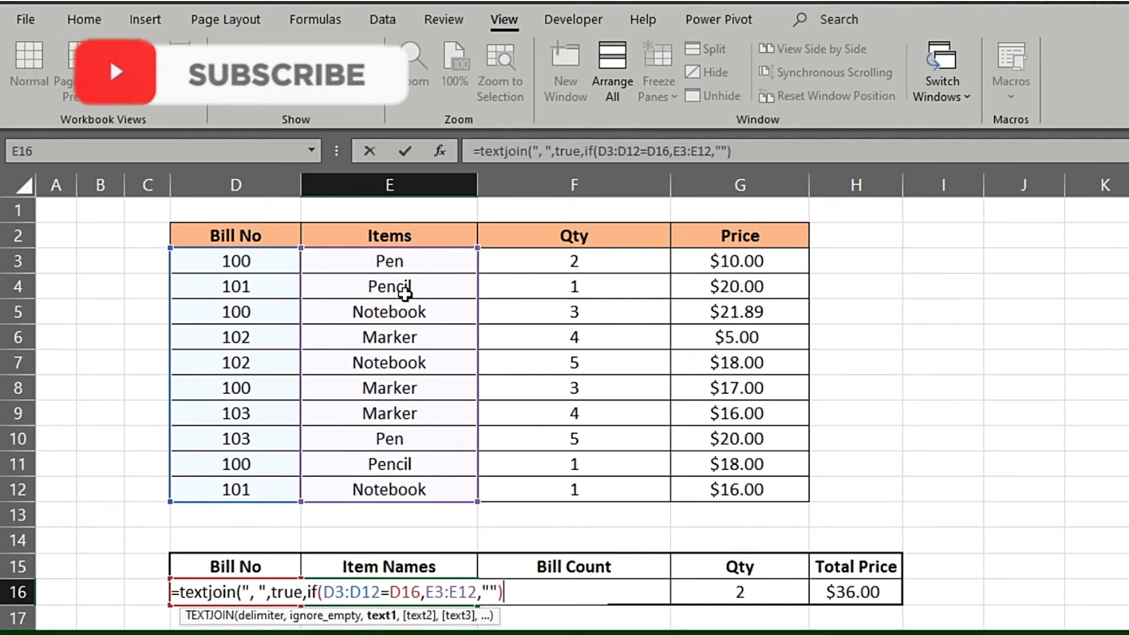
{"action": "type", "text": ")"}
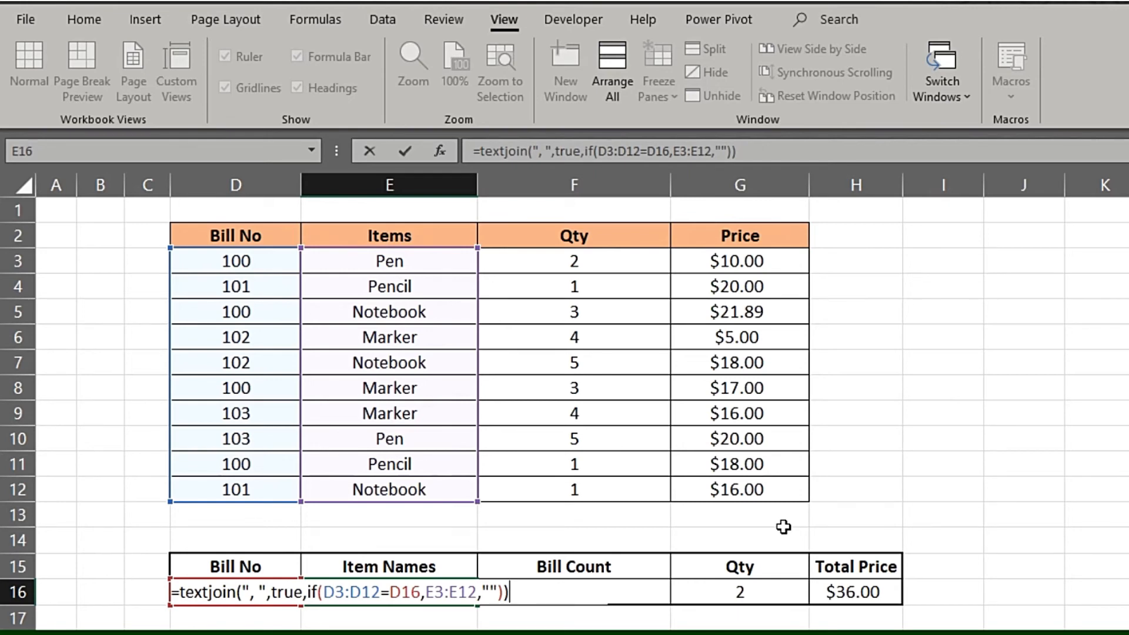
{"action": "key", "text": "Return"}
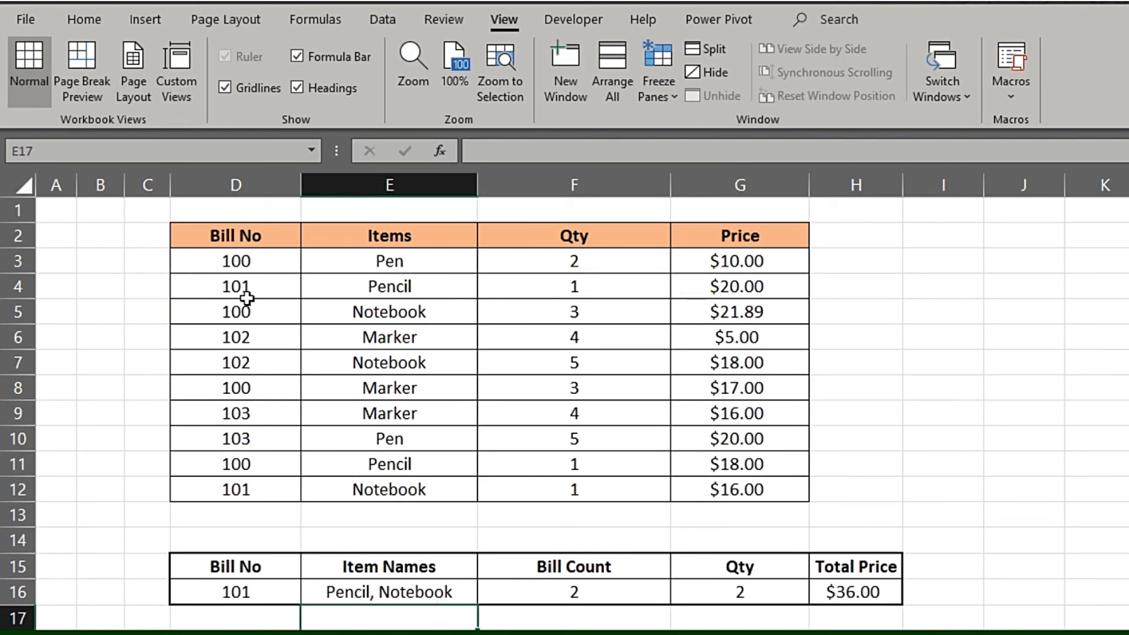
Compare the joined item names with the bill 101 rows in the source table, ending on bill number cell D16.
{"action": "left_click_drag", "start_coordinate": [247, 288], "coordinate": [429, 297]}
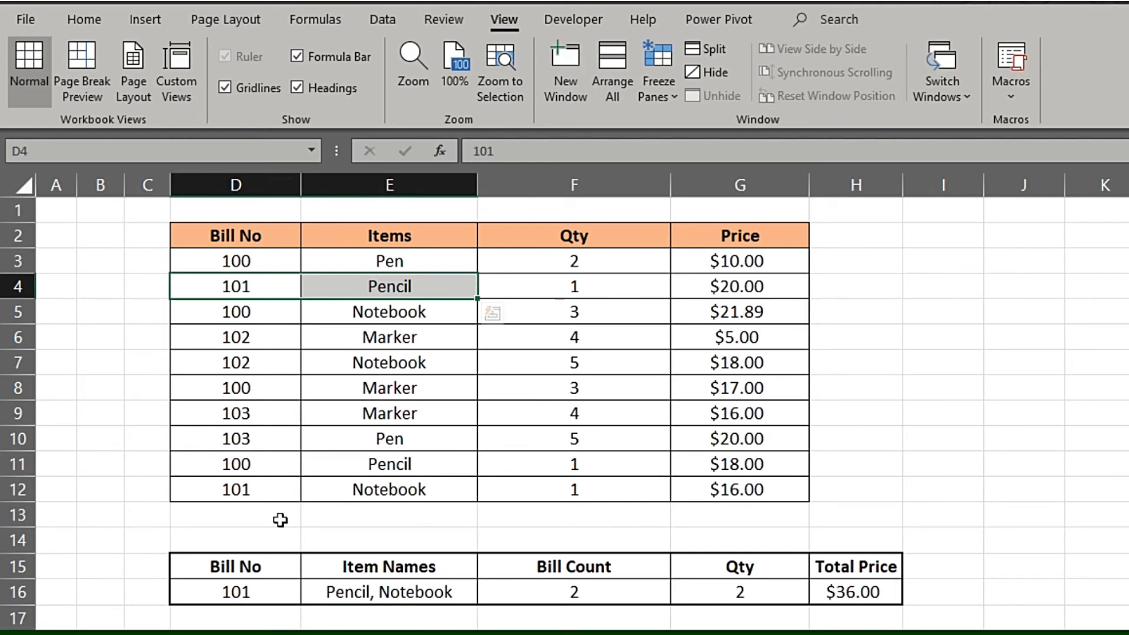
{"action": "left_click_drag", "start_coordinate": [261, 494], "coordinate": [391, 487]}
{"action": "left_click", "coordinate": [268, 595]}
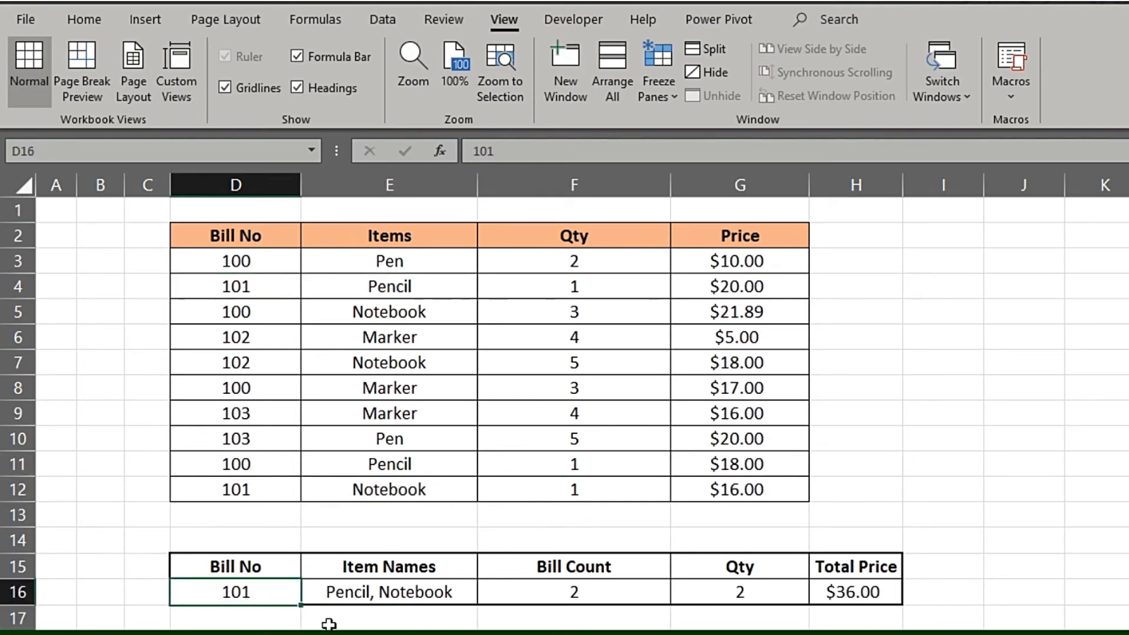
Change the bill number in D16 to 100 and auto-fit column E to the joined item names.
{"action": "type", "text": "100"}
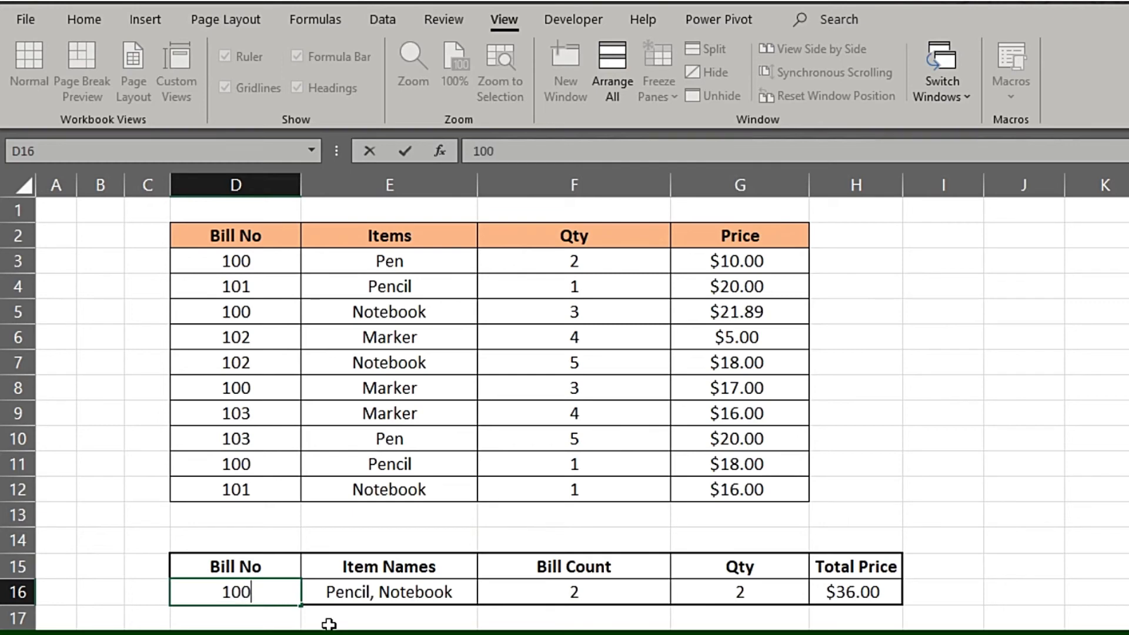
{"action": "key", "text": "Return"}
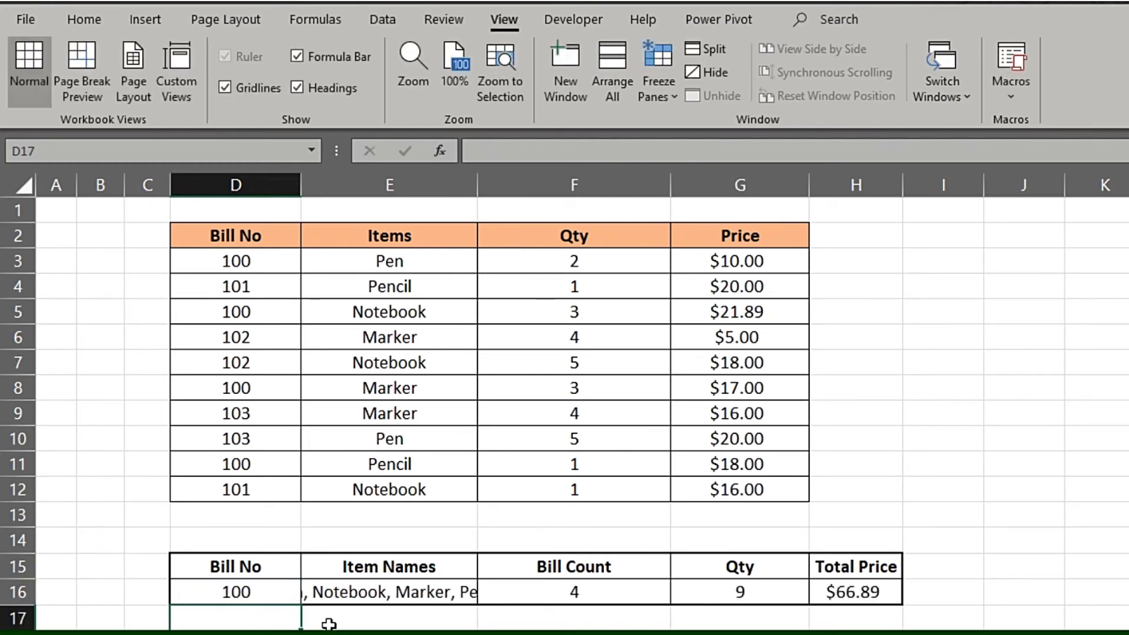
{"action": "double_click", "coordinate": [477, 184]}
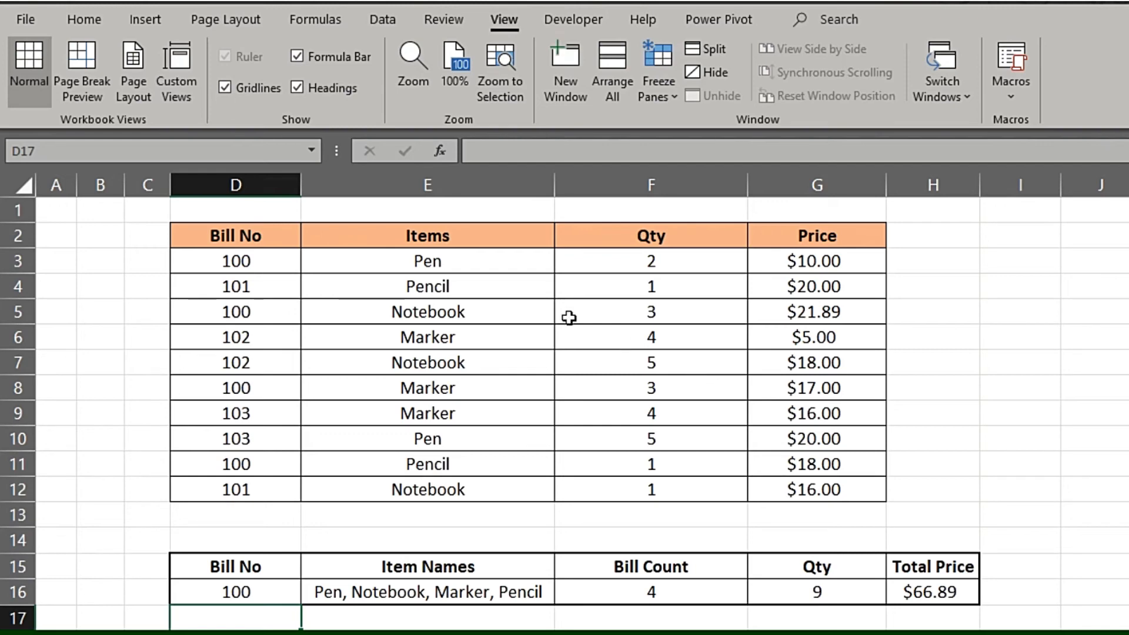
Select the bill 100 entries together in columns D to F of the source table to check them against the summary.
{"action": "left_click_drag", "start_coordinate": [260, 261], "coordinate": [612, 262]}
{"action": "left_click_drag", "start_coordinate": [264, 312], "coordinate": [689, 312]}
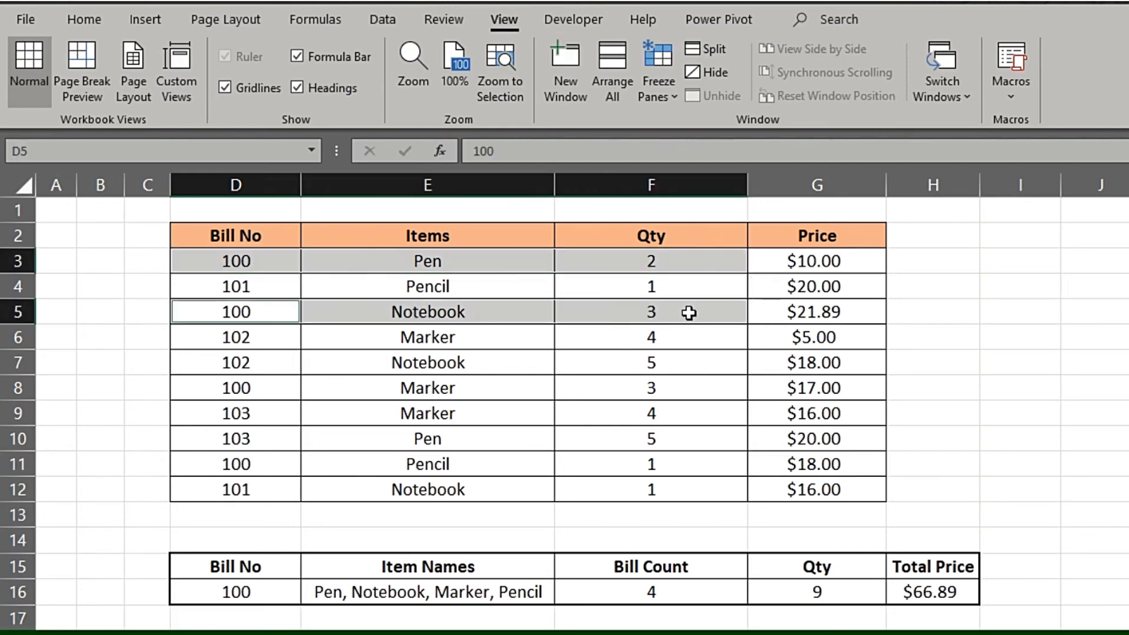
{"action": "left_click_drag", "start_coordinate": [252, 393], "coordinate": [684, 389]}
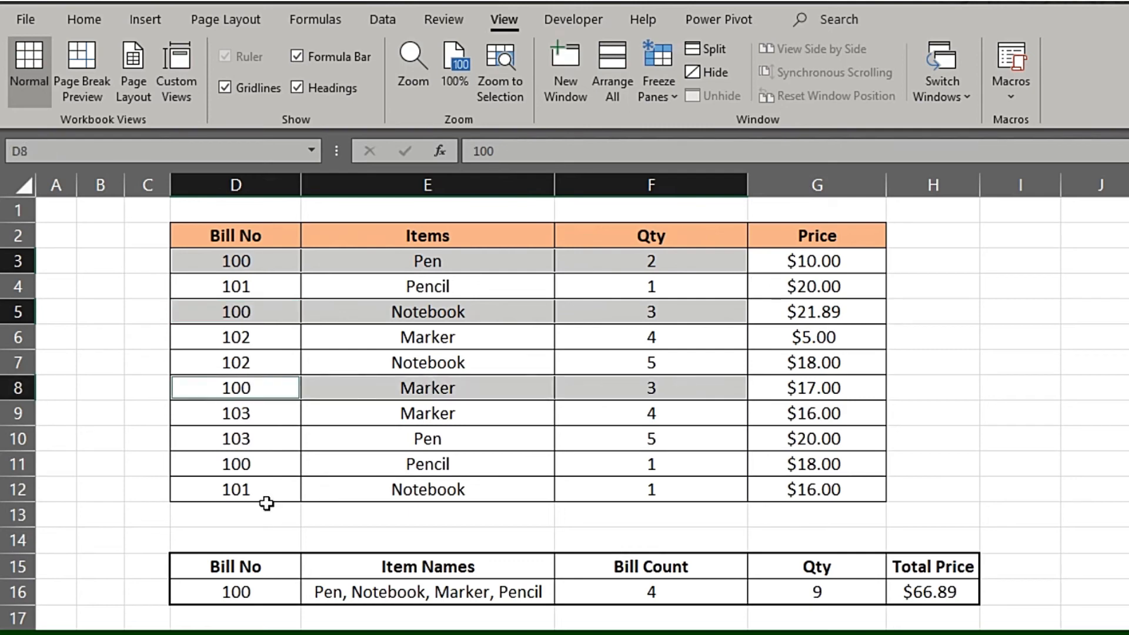
{"action": "left_click_drag", "start_coordinate": [260, 463], "coordinate": [707, 461]}
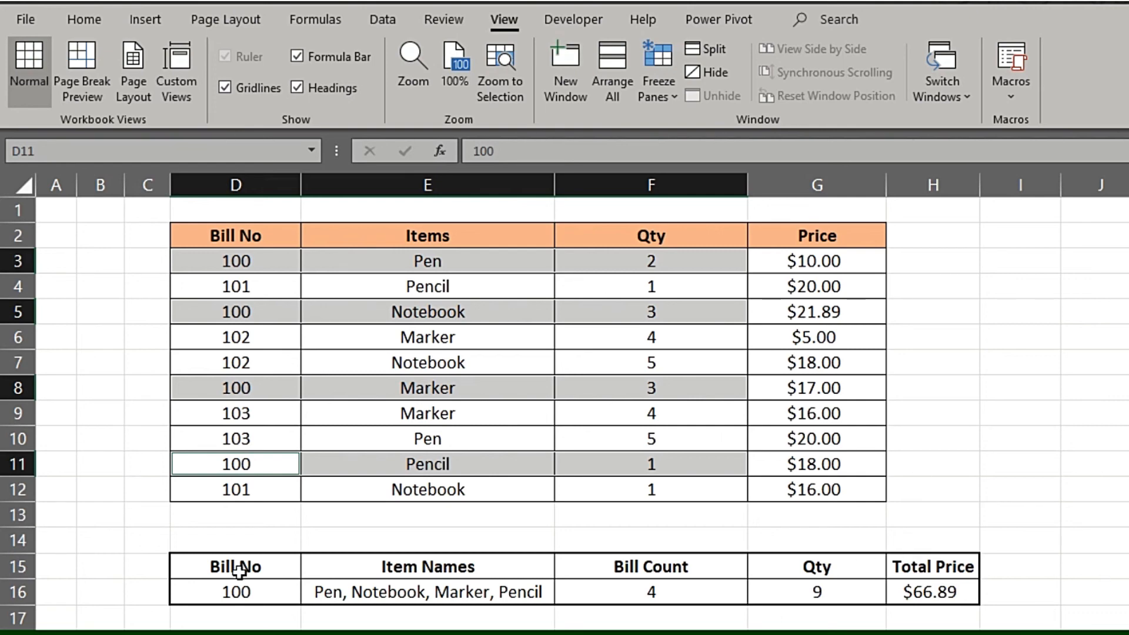
Change the summary table's bill number in D16 to 103.
{"action": "left_click", "coordinate": [282, 588]}
{"action": "type", "text": "103"}
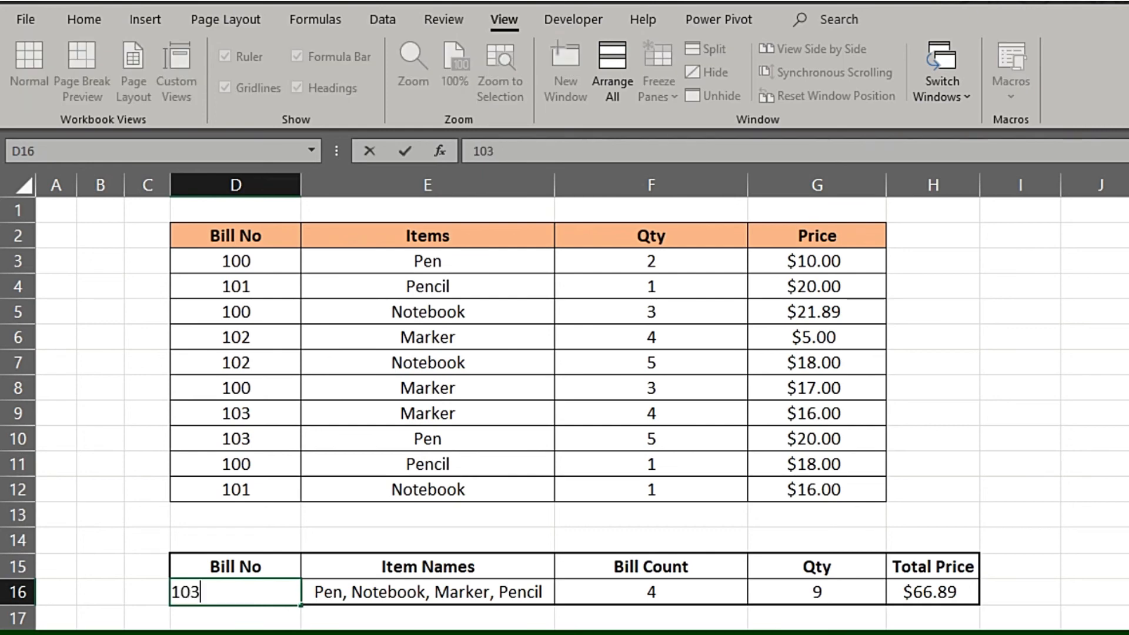
{"action": "key", "text": "Return"}
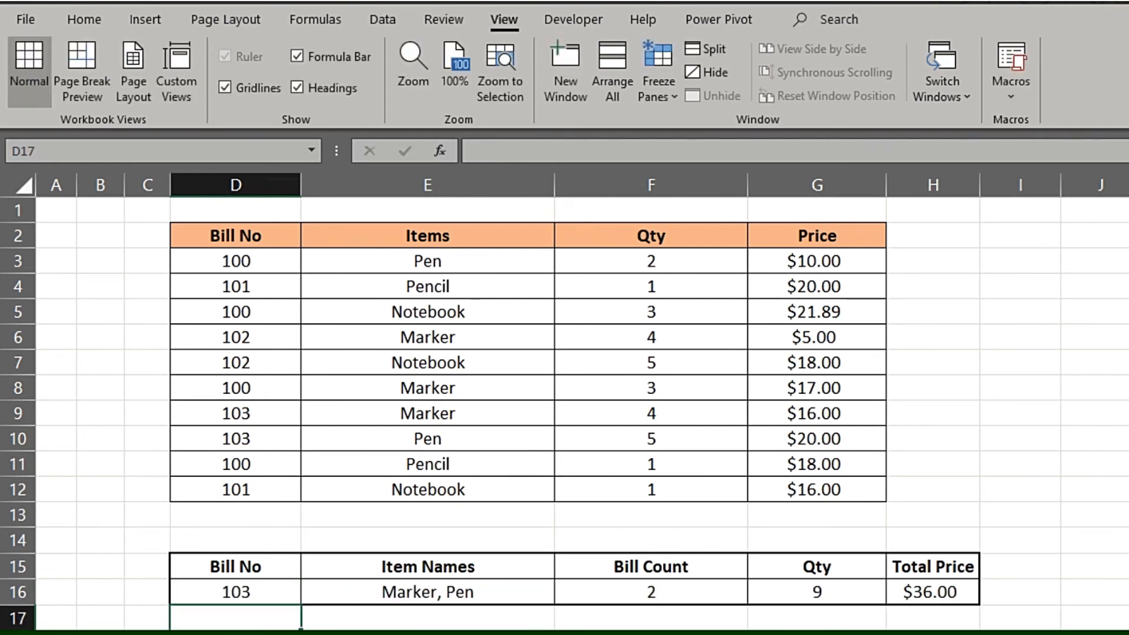